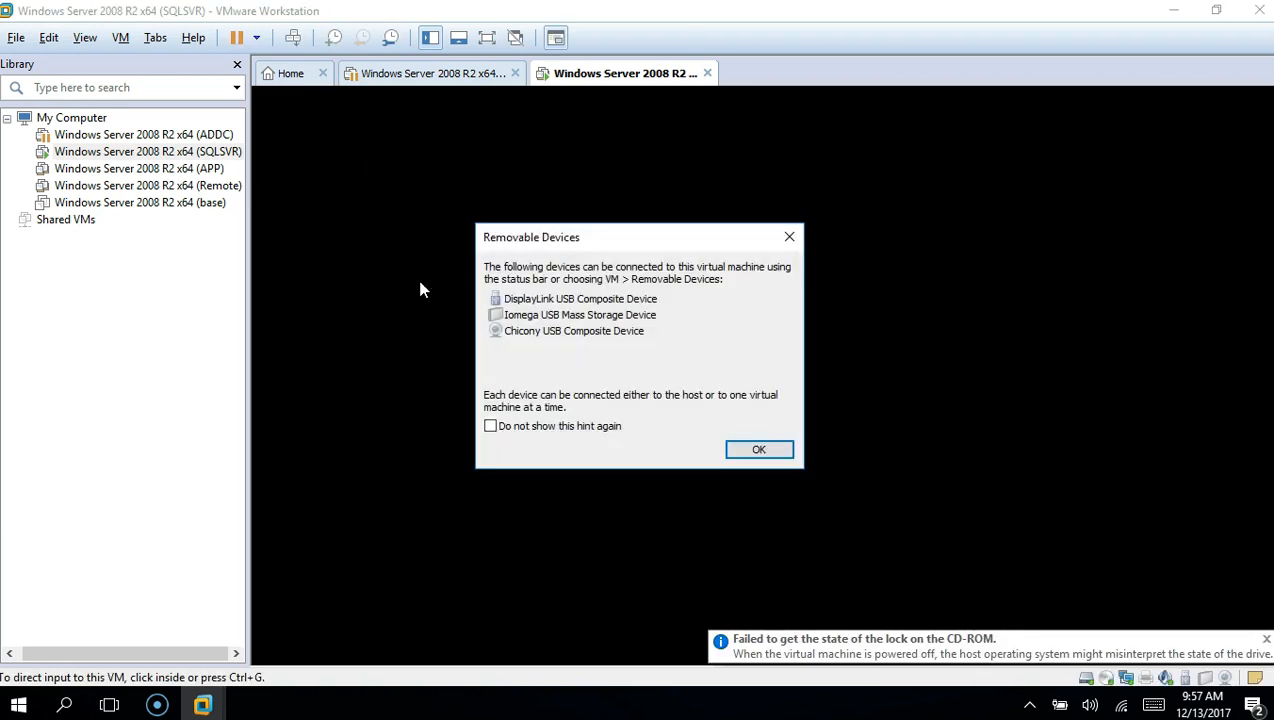
Dismiss the Removable Devices hint while the SQLSVR VM boots to the Set Up Windows screen
{"action": "left_click", "coordinate": [752, 449]}
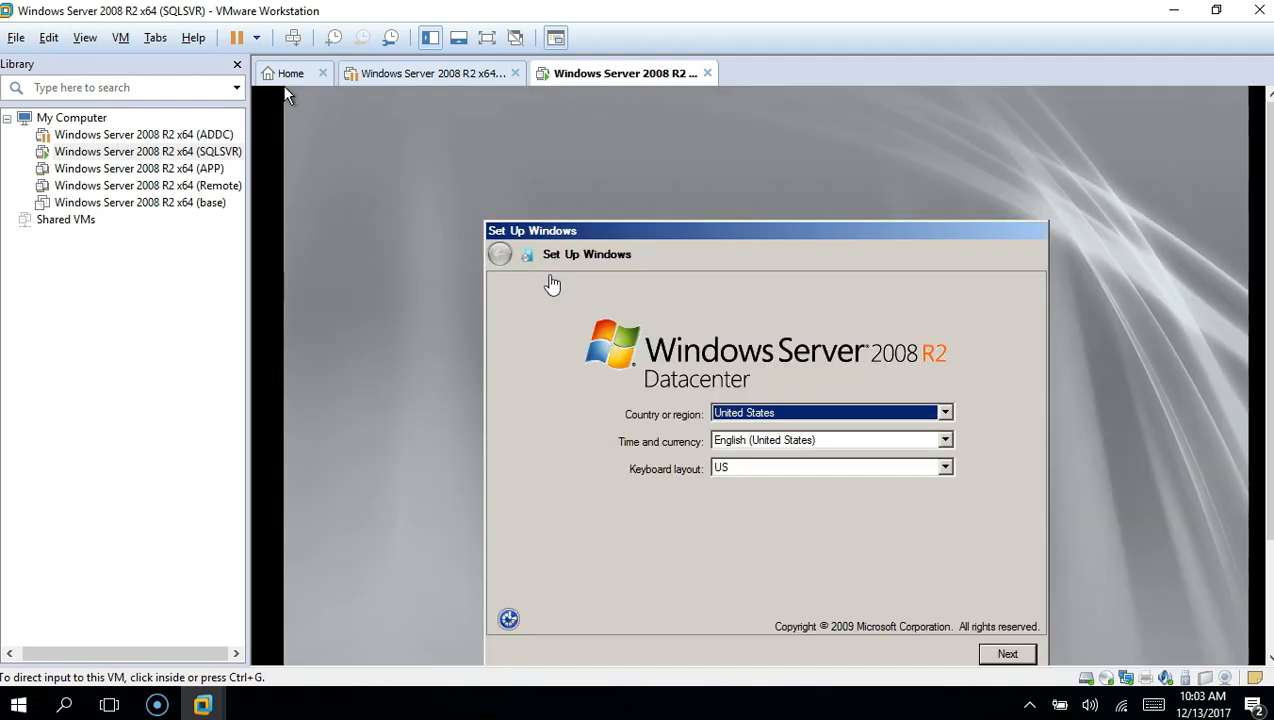
Finish Windows setup without a product key or automatic activation, accepting the license terms
{"action": "left_click", "coordinate": [1010, 656]}
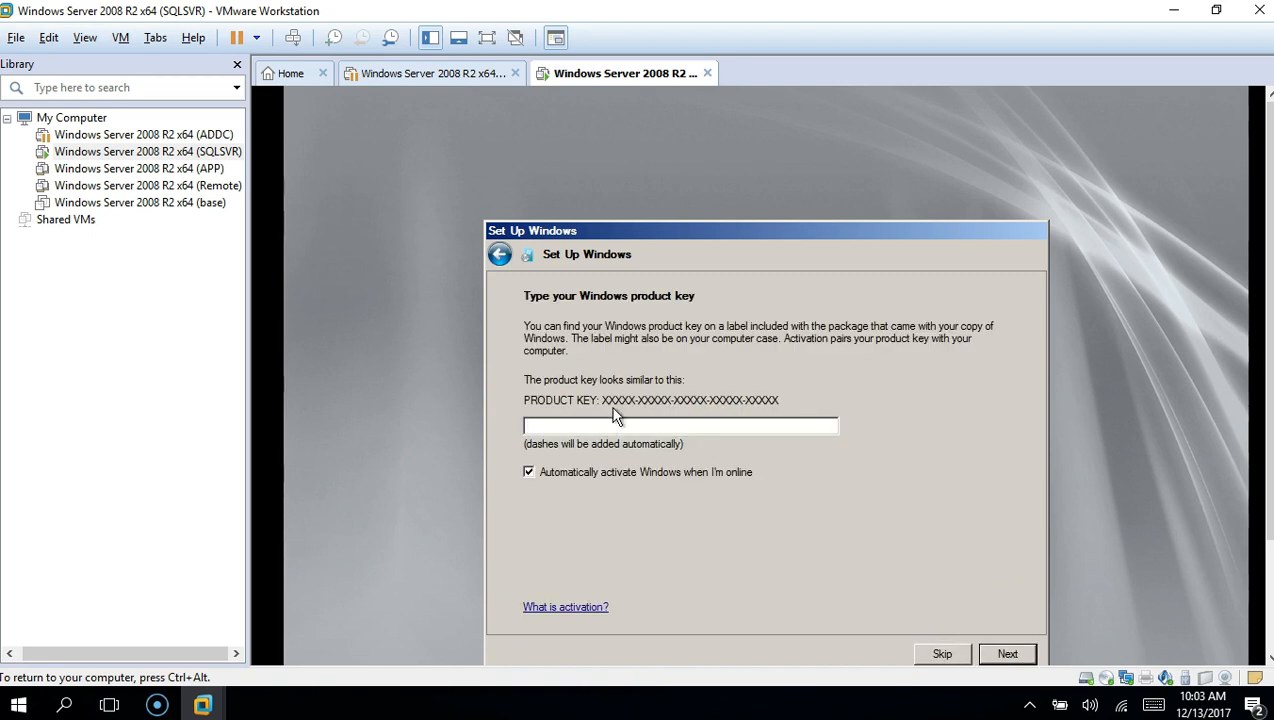
{"action": "left_click", "coordinate": [597, 474]}
{"action": "left_click", "coordinate": [937, 650]}
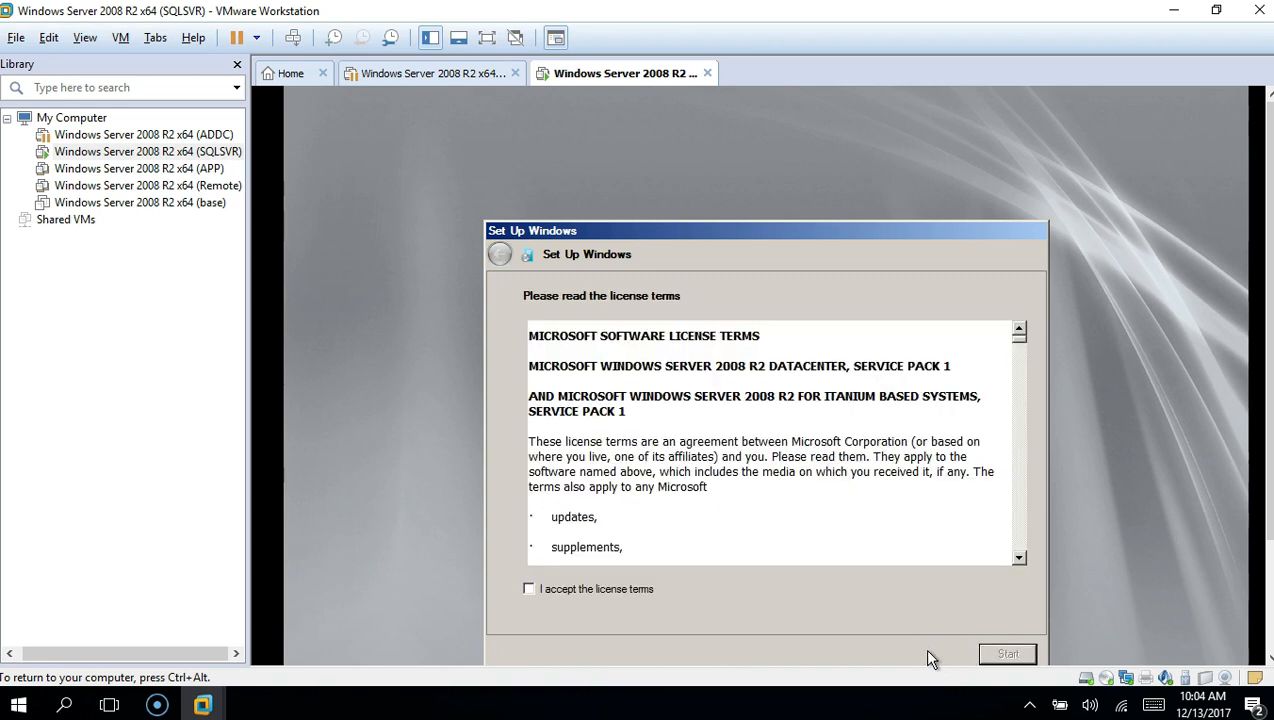
{"action": "left_click", "coordinate": [645, 590]}
{"action": "left_click", "coordinate": [1007, 654]}
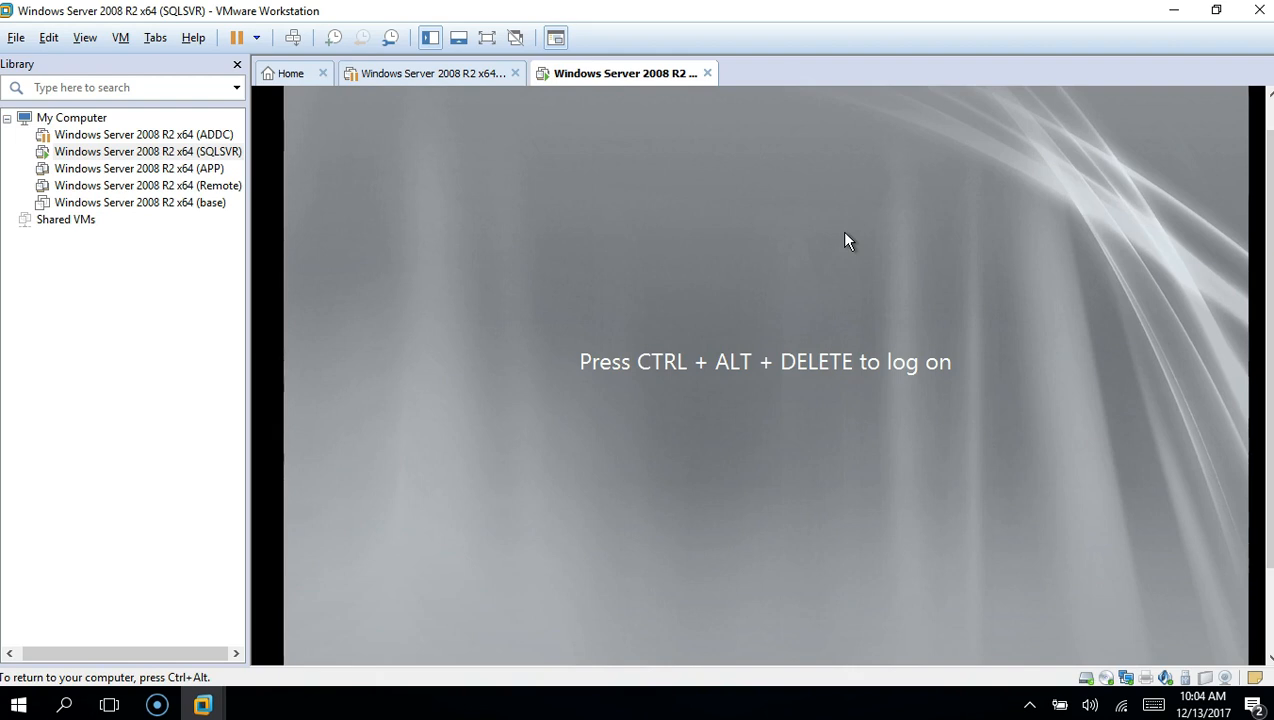
Log on as Administrator, then enter and confirm a new account password
{"action": "key", "text": "ctrl+alt+Insert"}
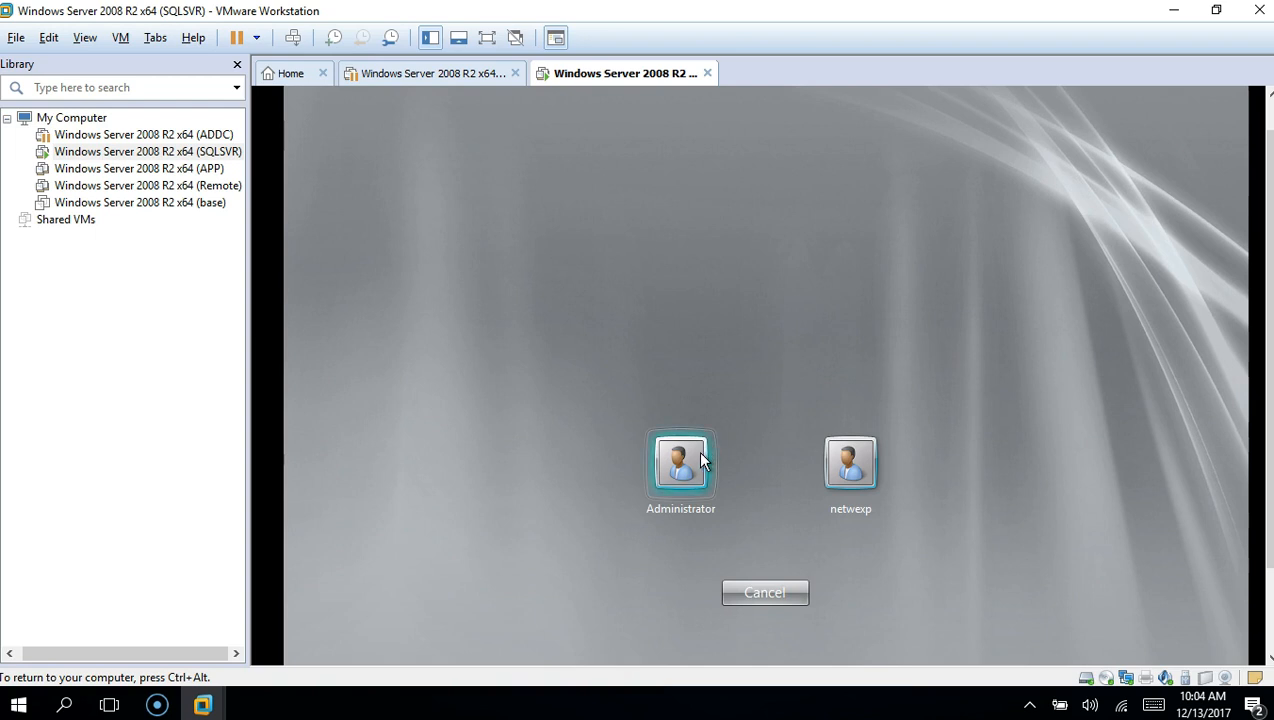
{"action": "left_click", "coordinate": [700, 460]}
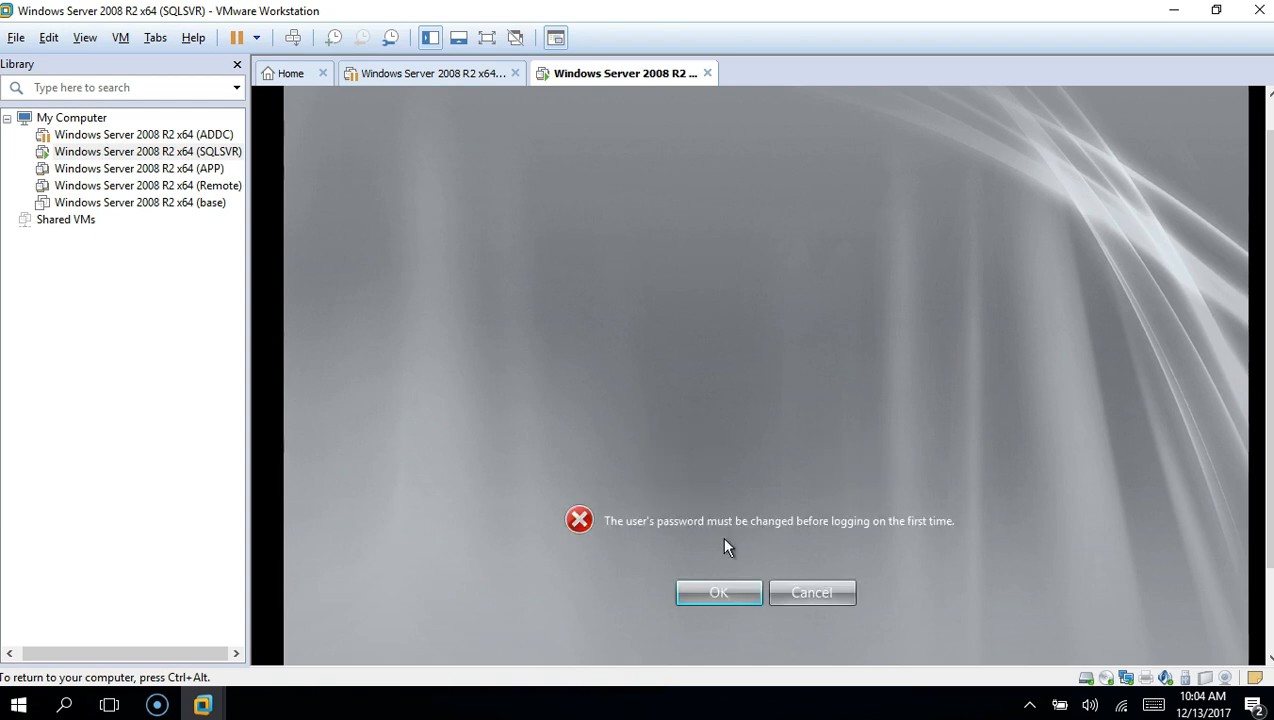
{"action": "left_click", "coordinate": [718, 590]}
{"action": "left_click", "coordinate": [746, 471]}
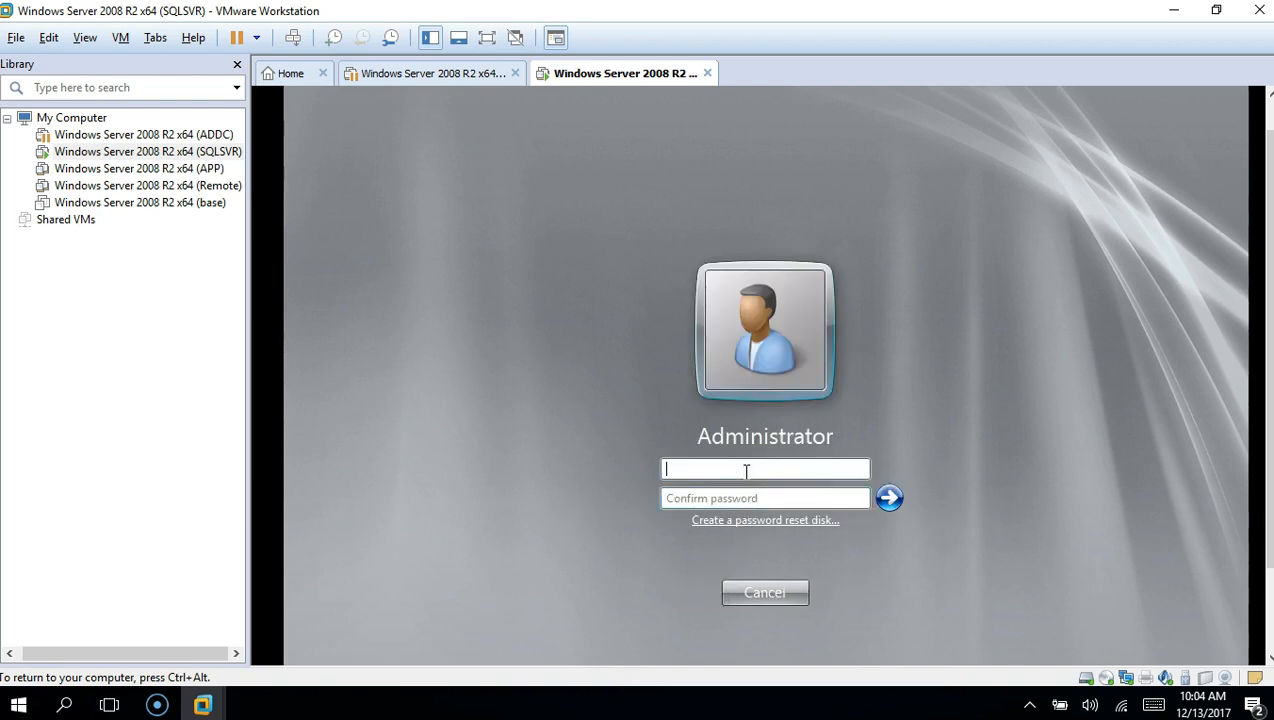
{"action": "type", "text": "P@ssw0rd"}
{"action": "key", "text": "Tab"}
{"action": "type", "text": "P@ssw0rd"}
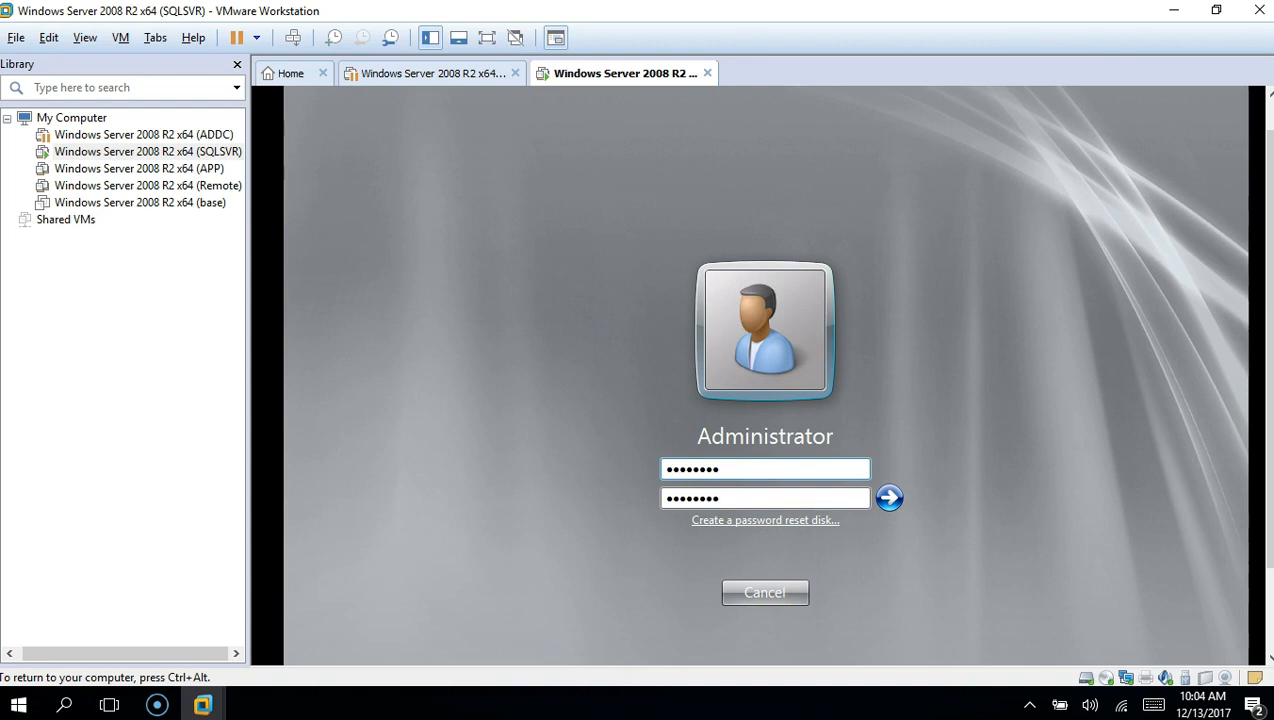
{"action": "left_click", "coordinate": [895, 499]}
{"action": "left_click", "coordinate": [778, 597]}
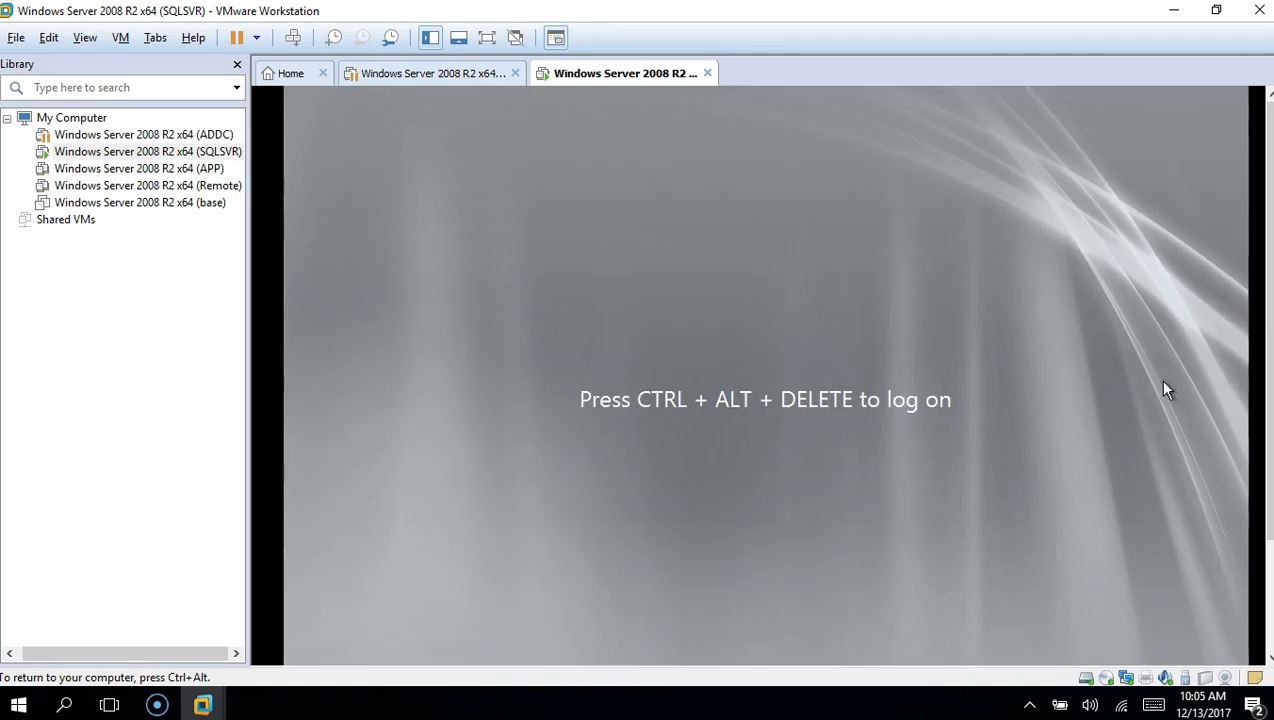
Sign in as Administrator with the password and scroll to the networking and WORKGROUP details
{"action": "key", "text": "ctrl+alt+Insert"}
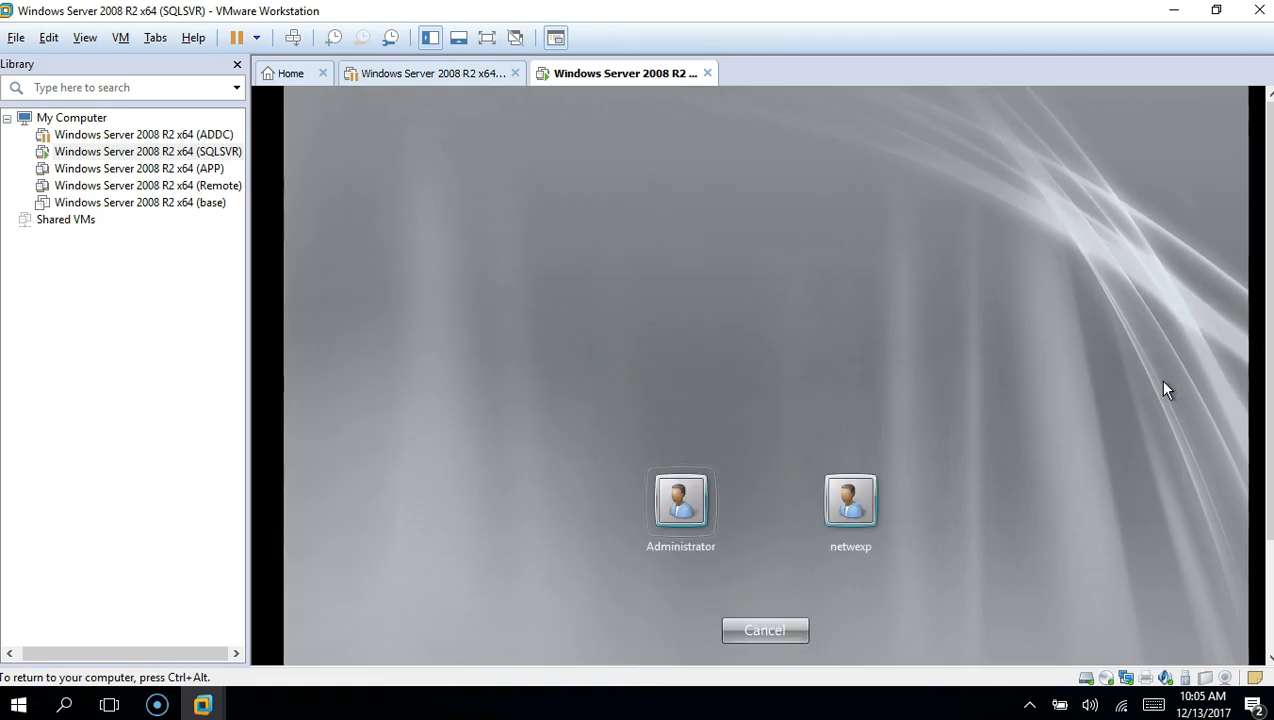
{"action": "left_click", "coordinate": [677, 516]}
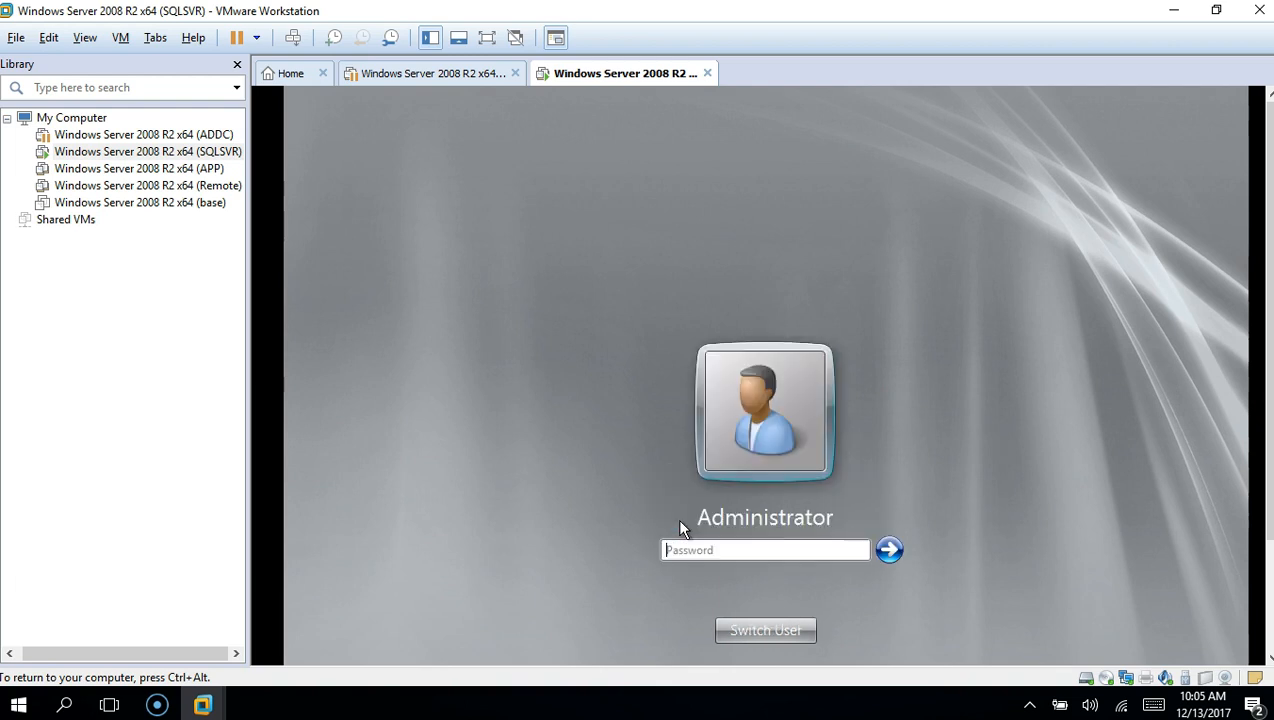
{"action": "left_click", "coordinate": [689, 553]}
{"action": "type", "text": "••••••••"}
{"action": "left_click", "coordinate": [887, 552]}
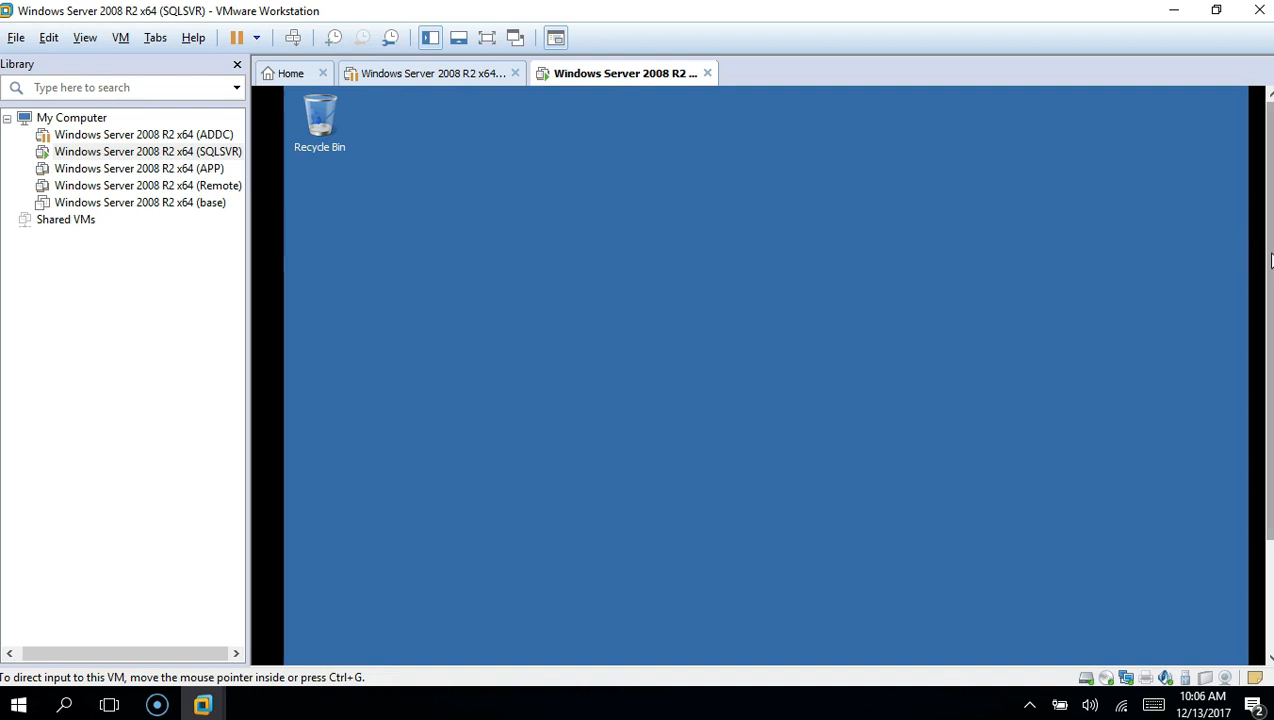
{"action": "left_click_drag", "start_coordinate": [1270, 260], "coordinate": [1270, 373]}
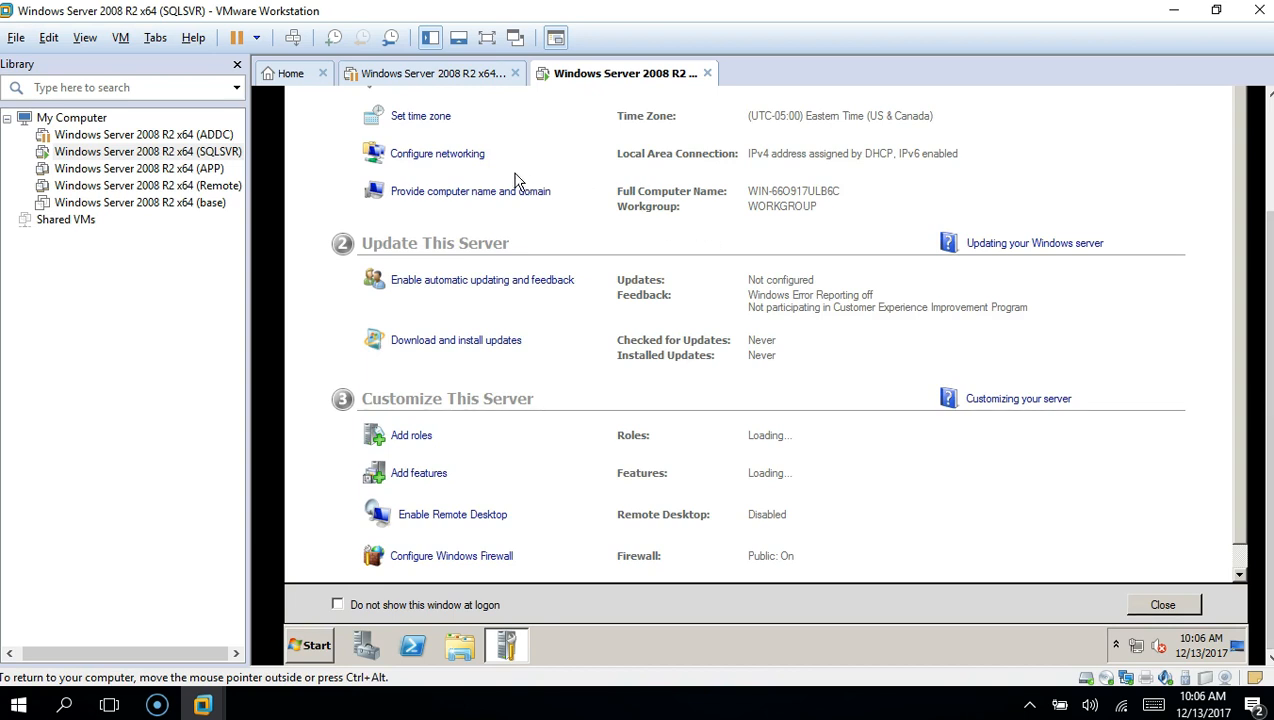
In the Local Area Connection properties, uncheck TCP/IPv6 and select TCP/IPv4
{"action": "left_click", "coordinate": [475, 160]}
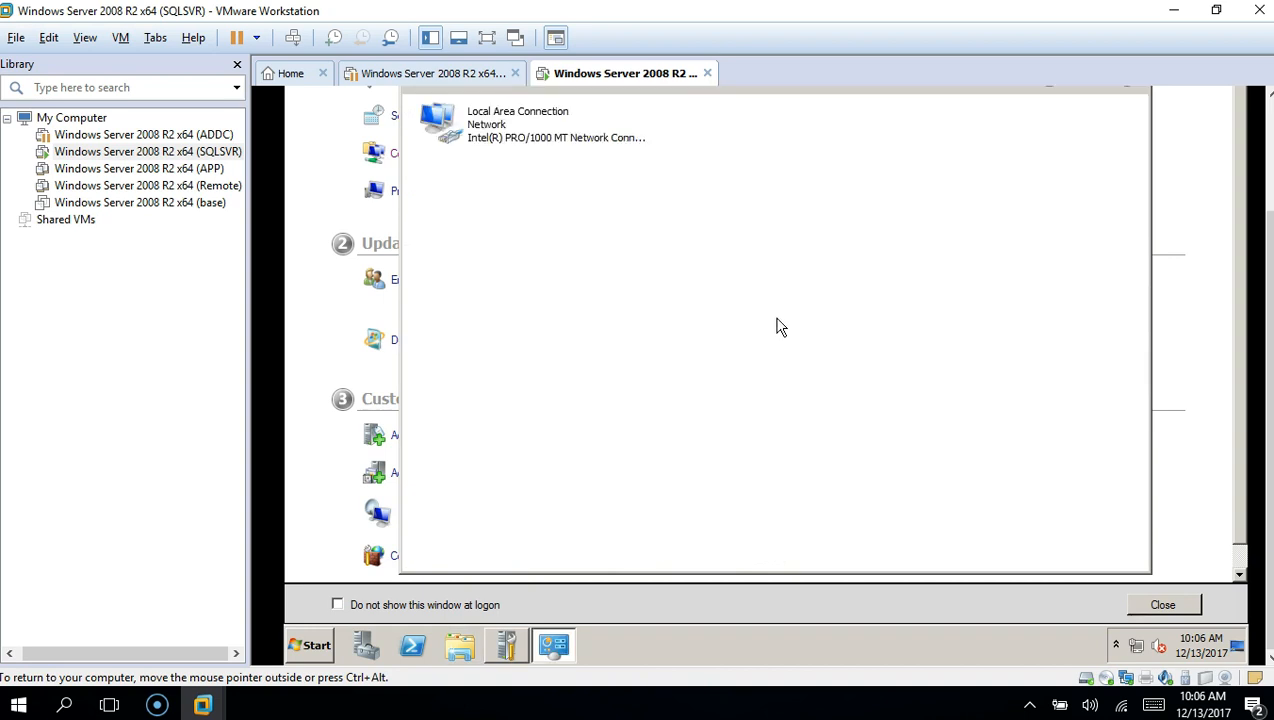
{"action": "right_click", "coordinate": [514, 124]}
{"action": "key", "text": "Escape"}
{"action": "right_click", "coordinate": [497, 133]}
{"action": "left_click", "coordinate": [533, 283]}
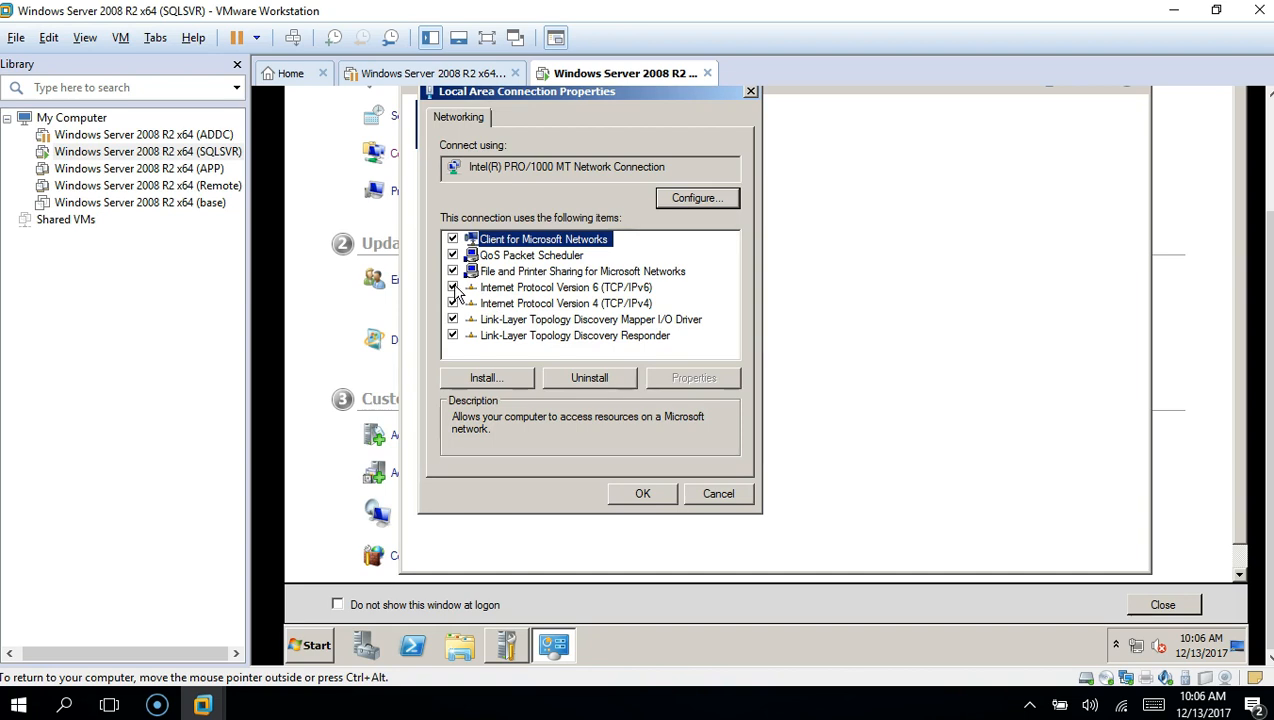
{"action": "left_click", "coordinate": [453, 287]}
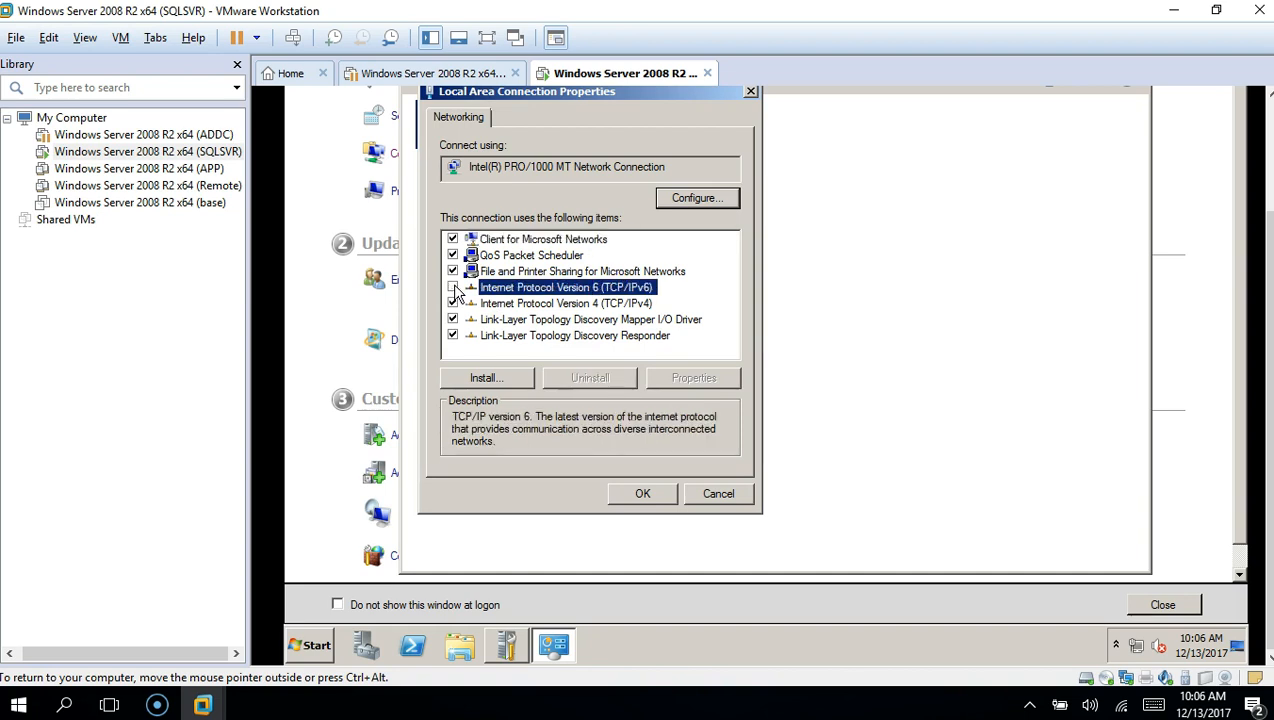
{"action": "left_click", "coordinate": [566, 305]}
Set a manual IPv4 address 10.10.10.11 with subnet mask 255.255.255.0
{"action": "left_click", "coordinate": [689, 380]}
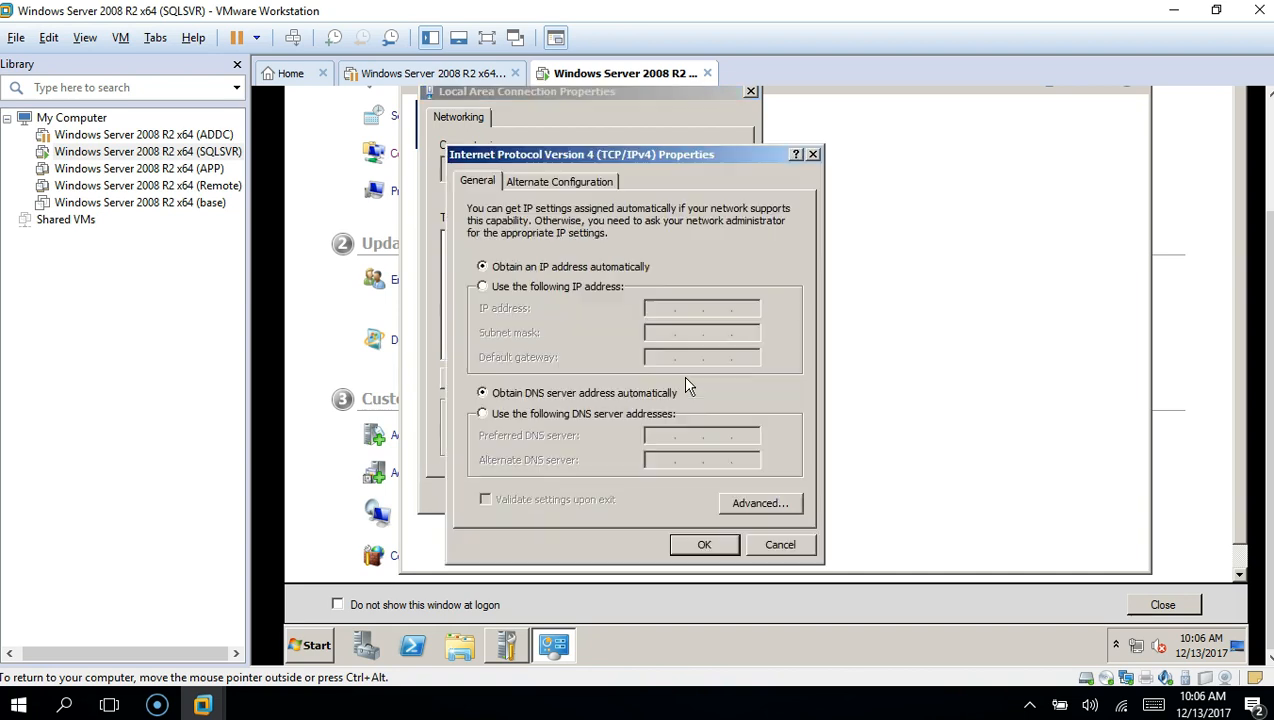
{"action": "left_click", "coordinate": [567, 284]}
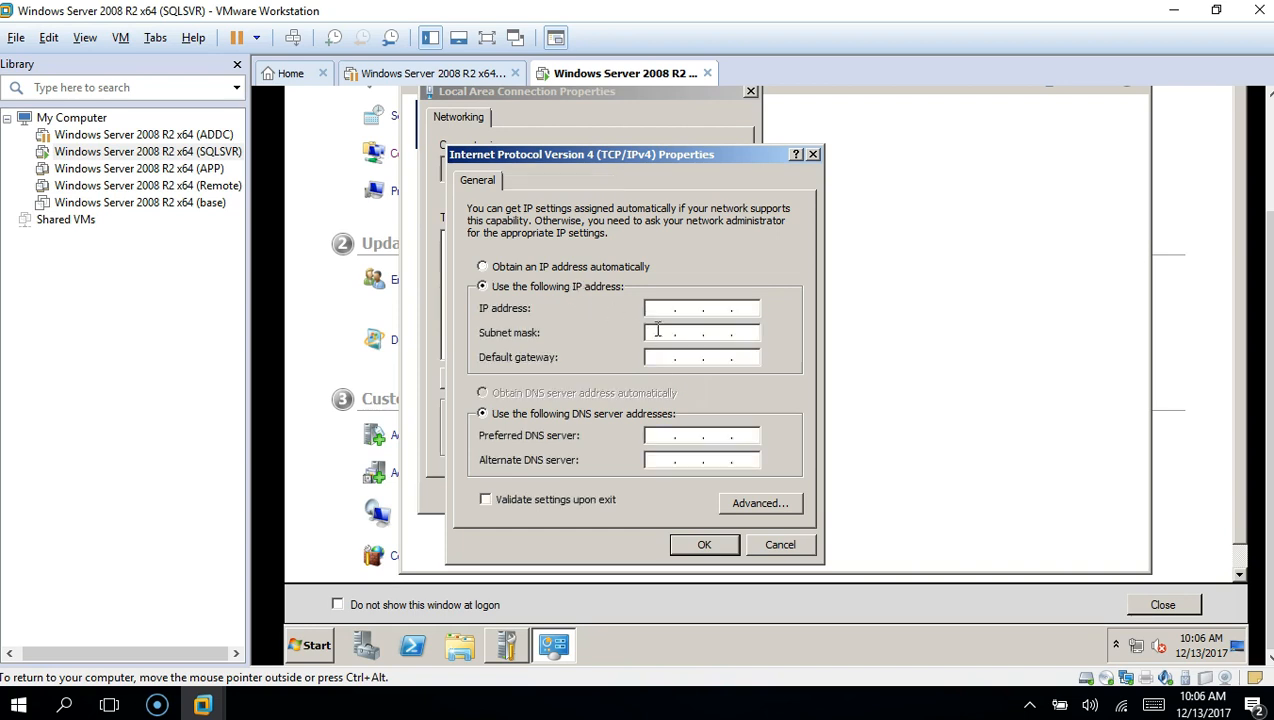
{"action": "left_click", "coordinate": [657, 312]}
{"action": "type", "text": "10.10.10.11"}
{"action": "key", "text": "Tab"}
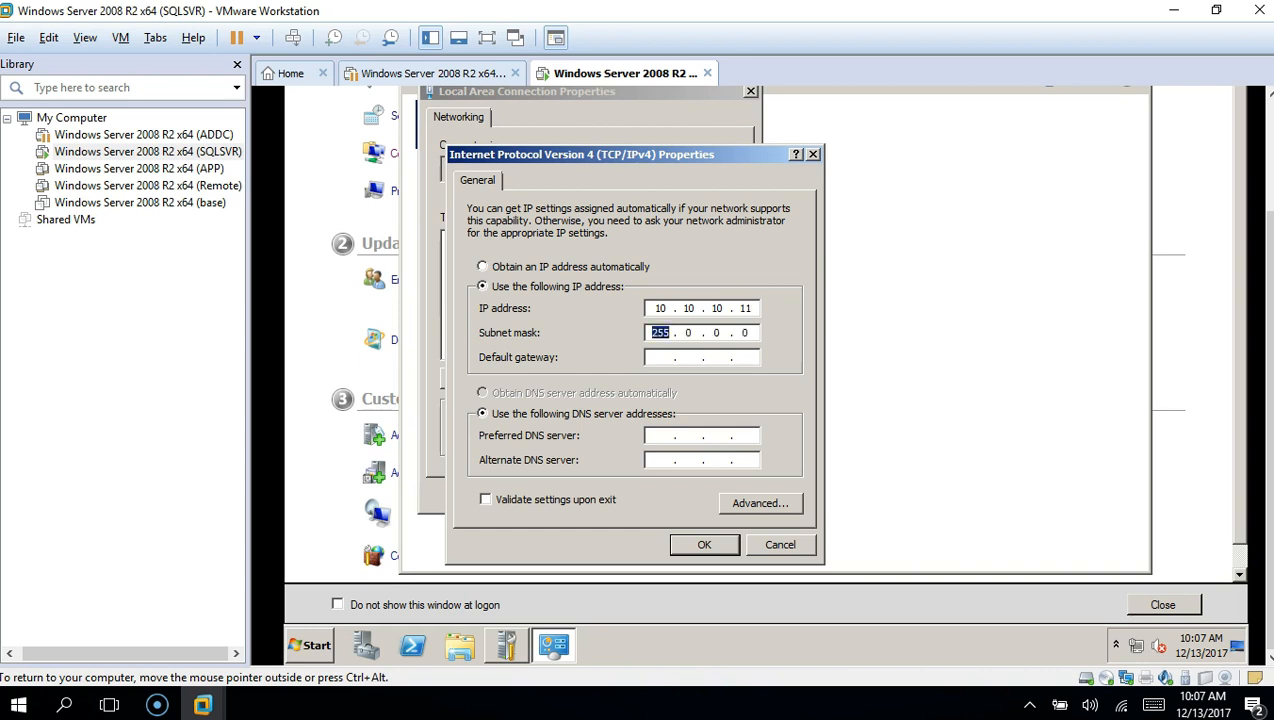
{"action": "left_click", "coordinate": [687, 333]}
{"action": "type", "text": "2552"}
{"action": "type", "text": "2"}
{"action": "type", "text": "55 . 255 . 255"}
Enter gateway 10.10.10.2 and DNS servers 10.10.10.10 and 10.10.10.2, then apply and close
{"action": "left_click", "coordinate": [667, 358]}
{"action": "type", "text": "10 . 10 . 10 "}
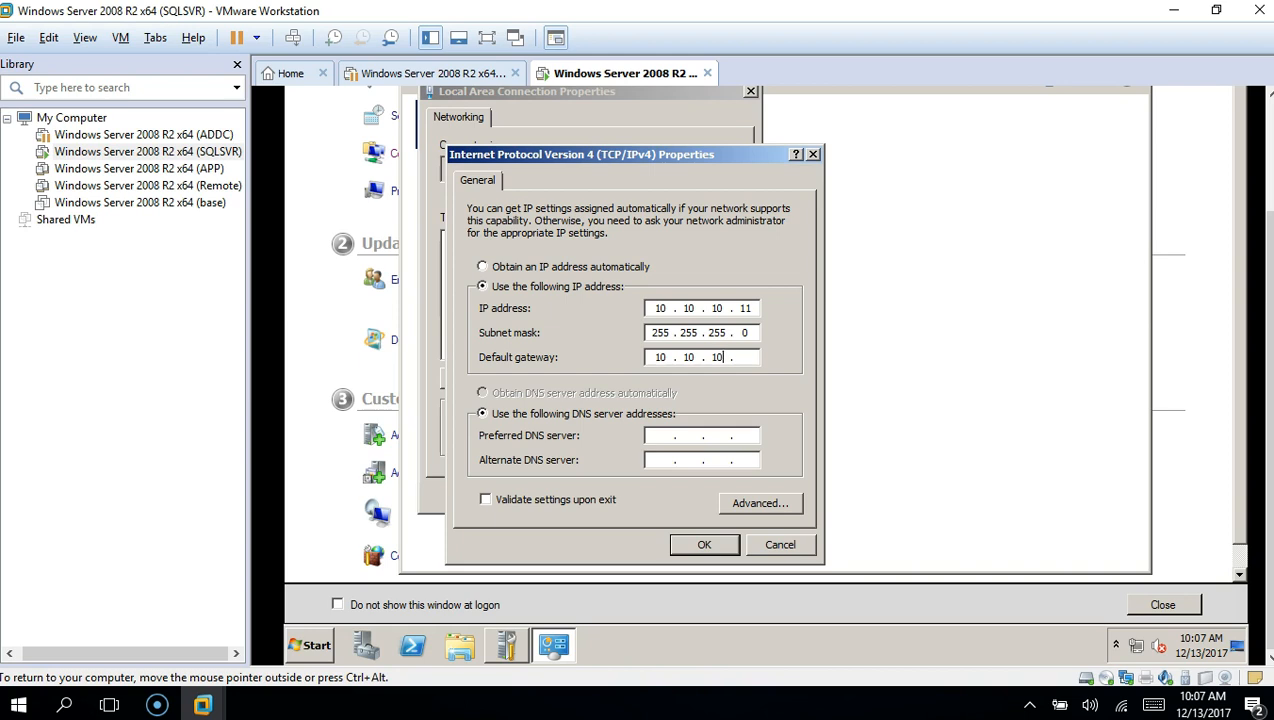
{"action": "type", "text": ". 2"}
{"action": "key", "text": "Tab"}
{"action": "left_click", "coordinate": [659, 438]}
{"action": "type", "text": "10 . 10 . 10 . 10"}
{"action": "left_click", "coordinate": [654, 462]}
{"action": "type", "text": "10 . 10 . 10 . 2"}
{"action": "left_click", "coordinate": [701, 545]}
{"action": "left_click", "coordinate": [660, 500]}
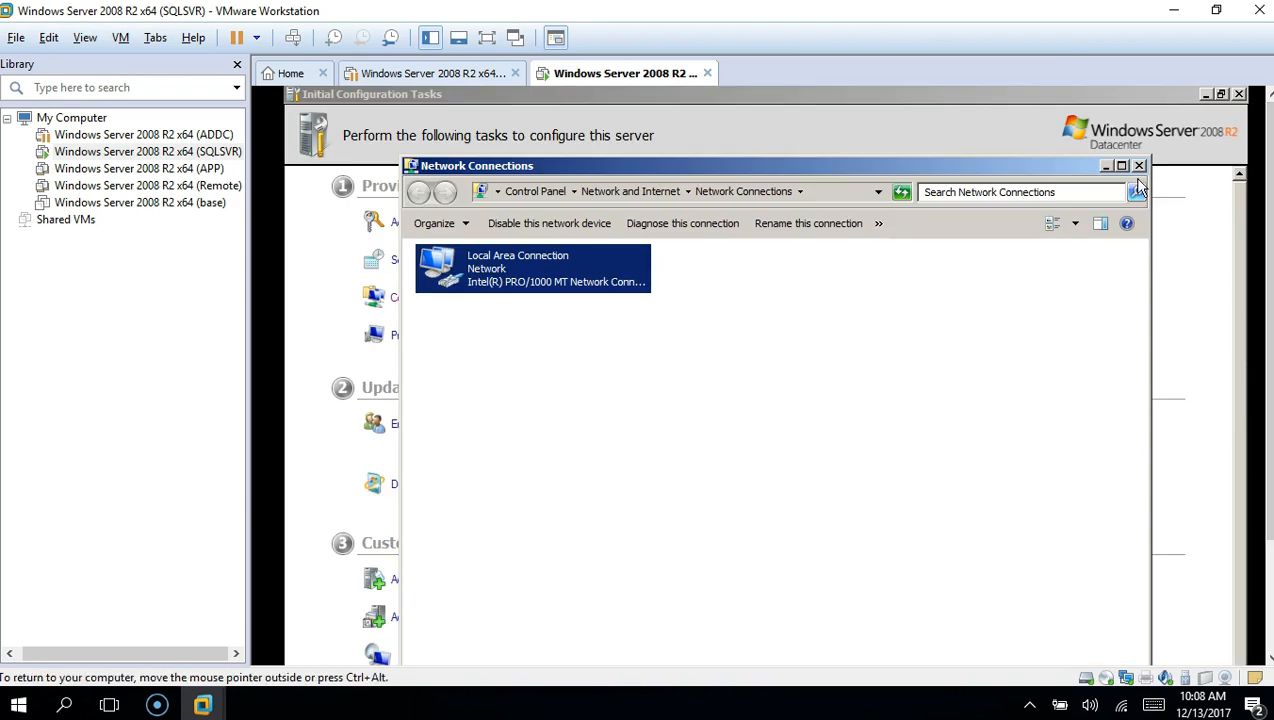
Close Network Connections and change the computer name to SQLSVR in System Properties
{"action": "left_click", "coordinate": [1139, 166]}
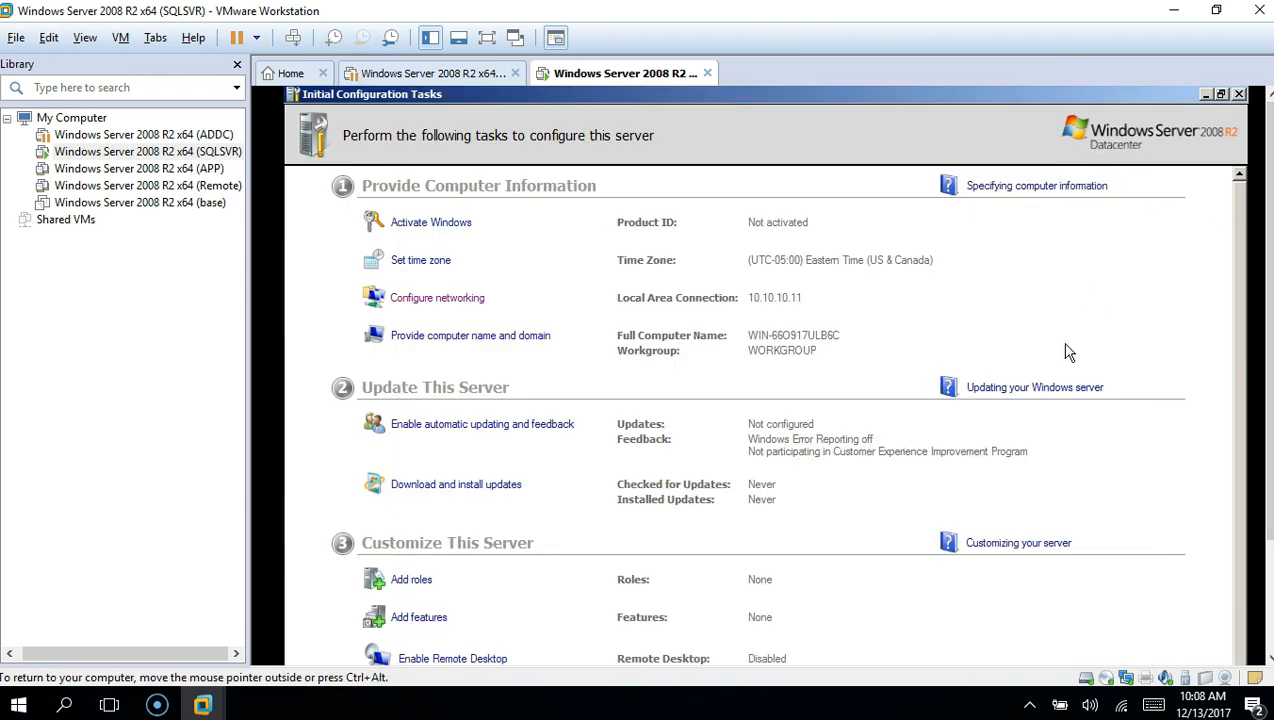
{"action": "left_click", "coordinate": [462, 340]}
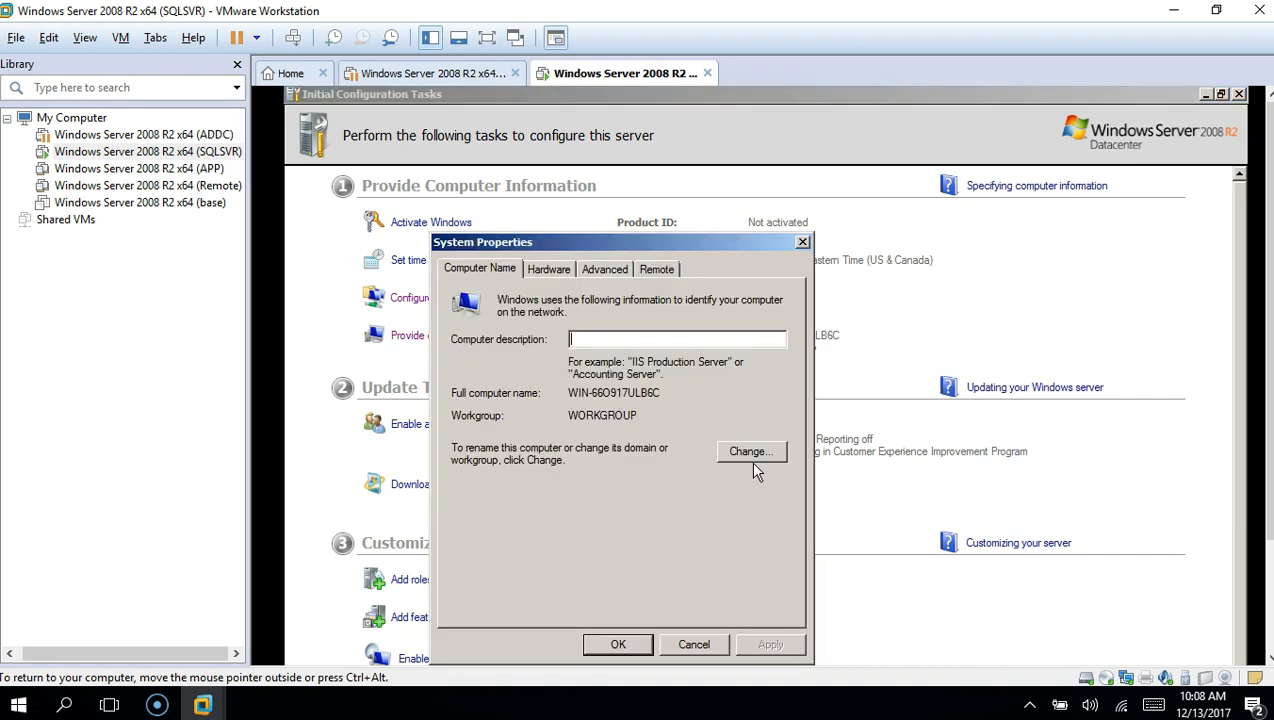
{"action": "left_click", "coordinate": [752, 452]}
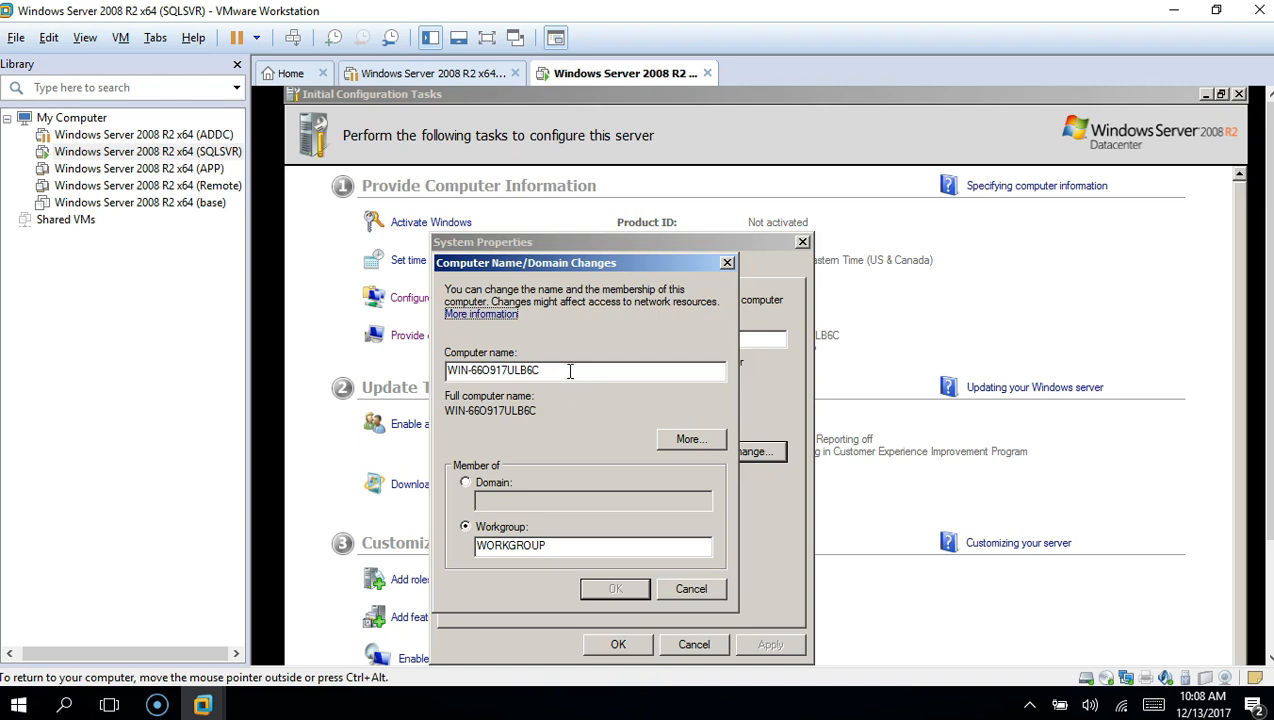
{"action": "left_click_drag", "start_coordinate": [570, 371], "coordinate": [362, 345]}
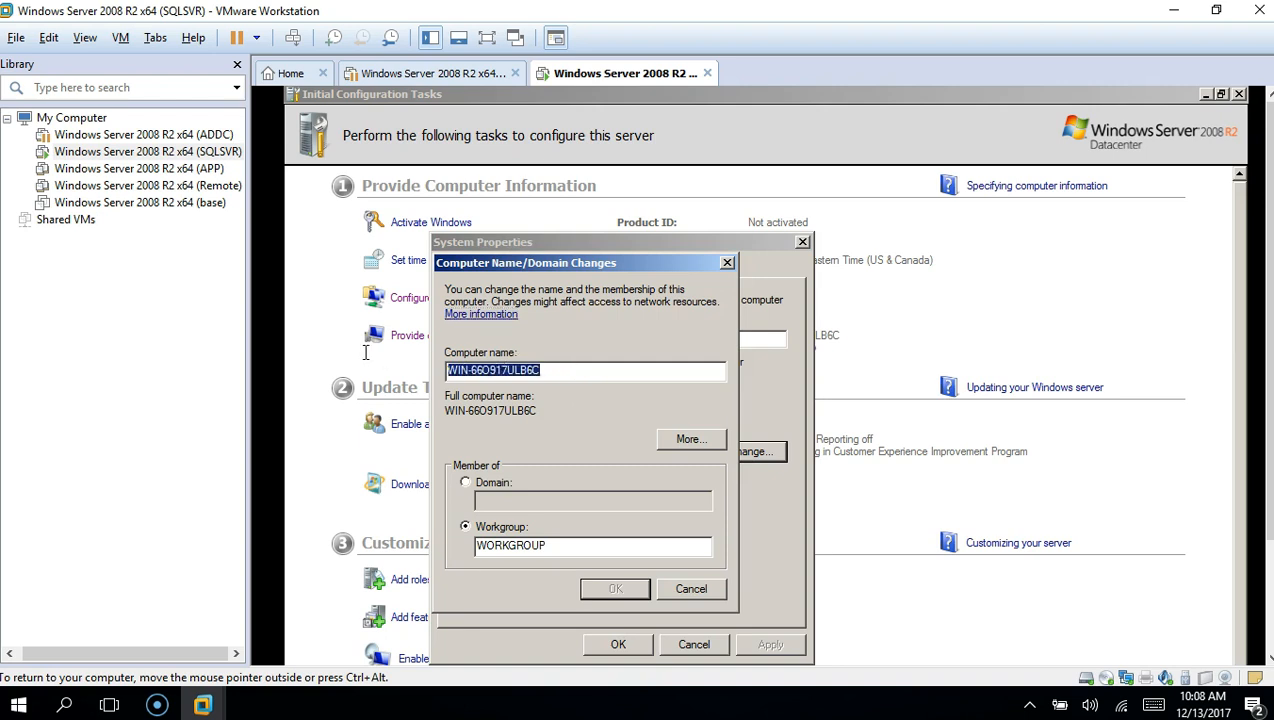
{"action": "type", "text": "SQ"}
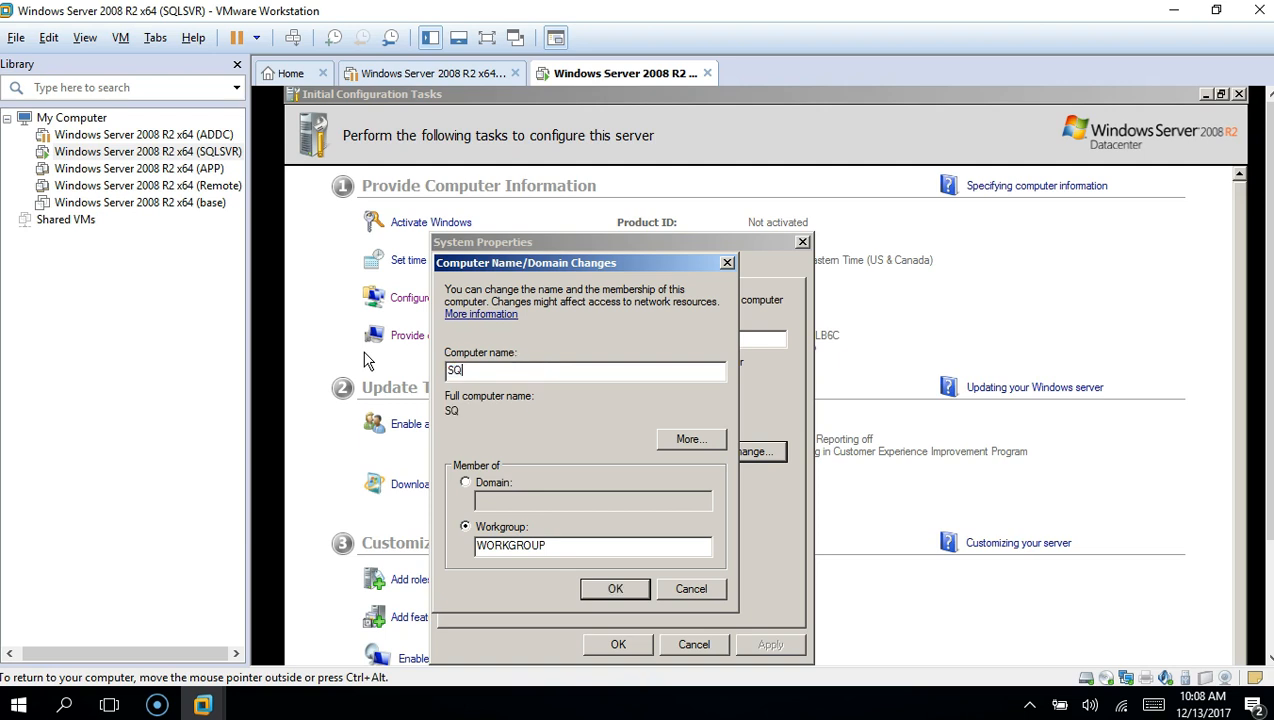
{"action": "type", "text": "LSVR"}
{"action": "left_click", "coordinate": [632, 589]}
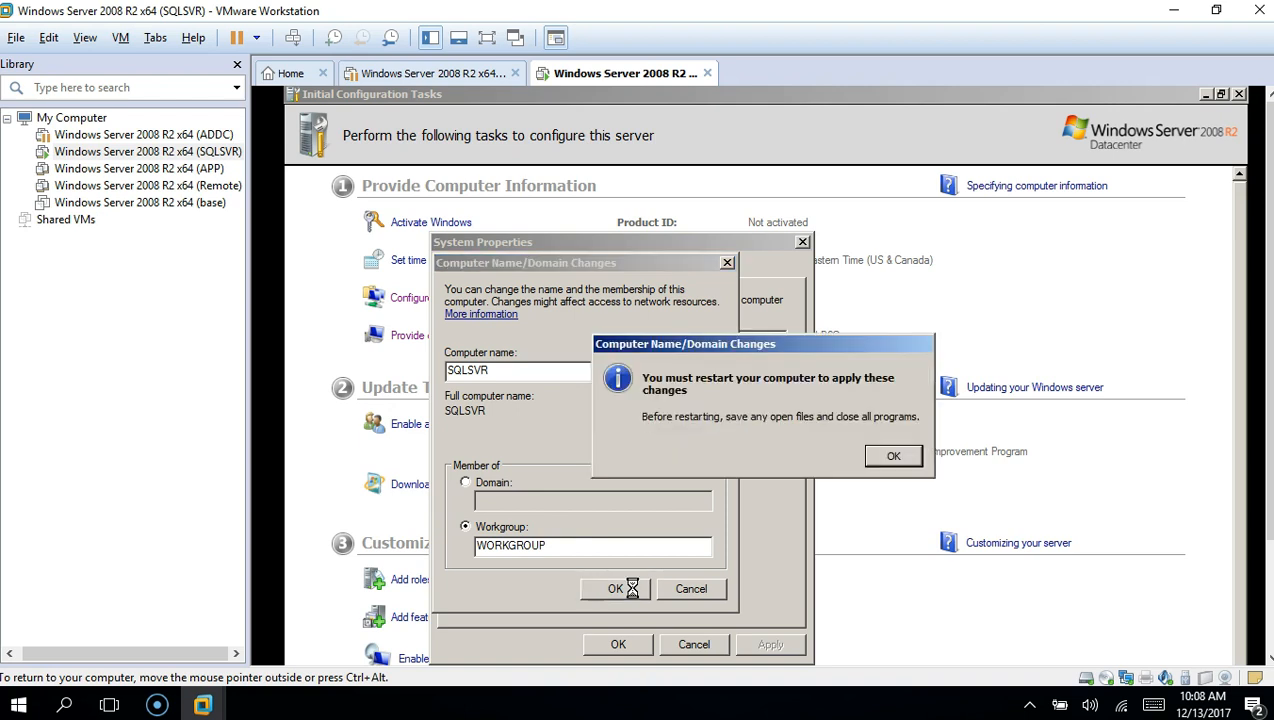
{"action": "left_click", "coordinate": [896, 457]}
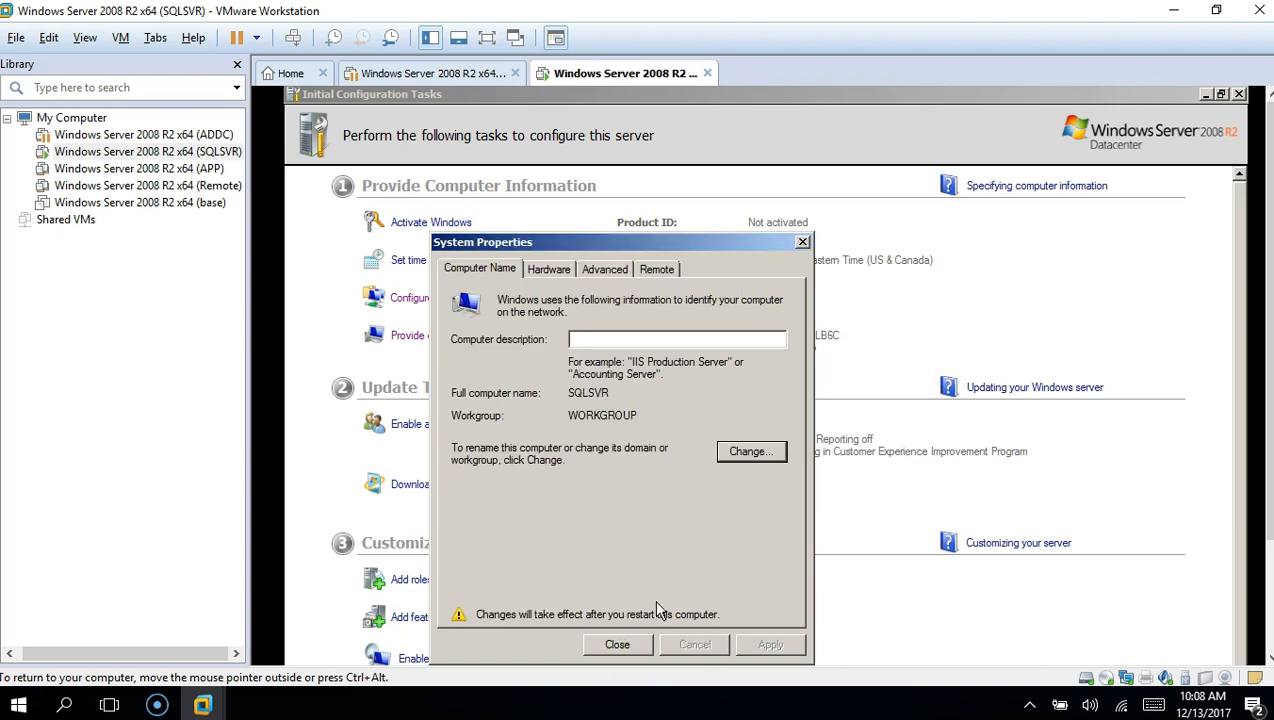
{"action": "left_click", "coordinate": [626, 643]}
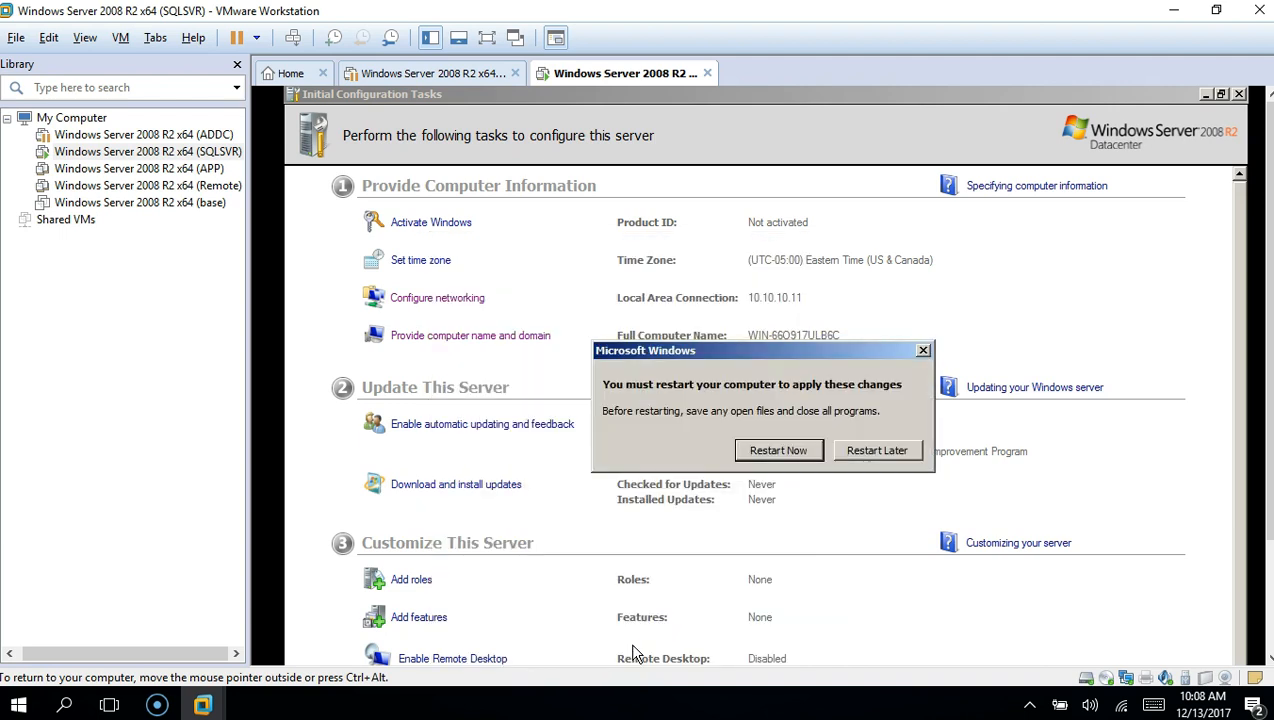
Restart the server now, then sign back in as Administrator with the password
{"action": "left_click", "coordinate": [778, 450]}
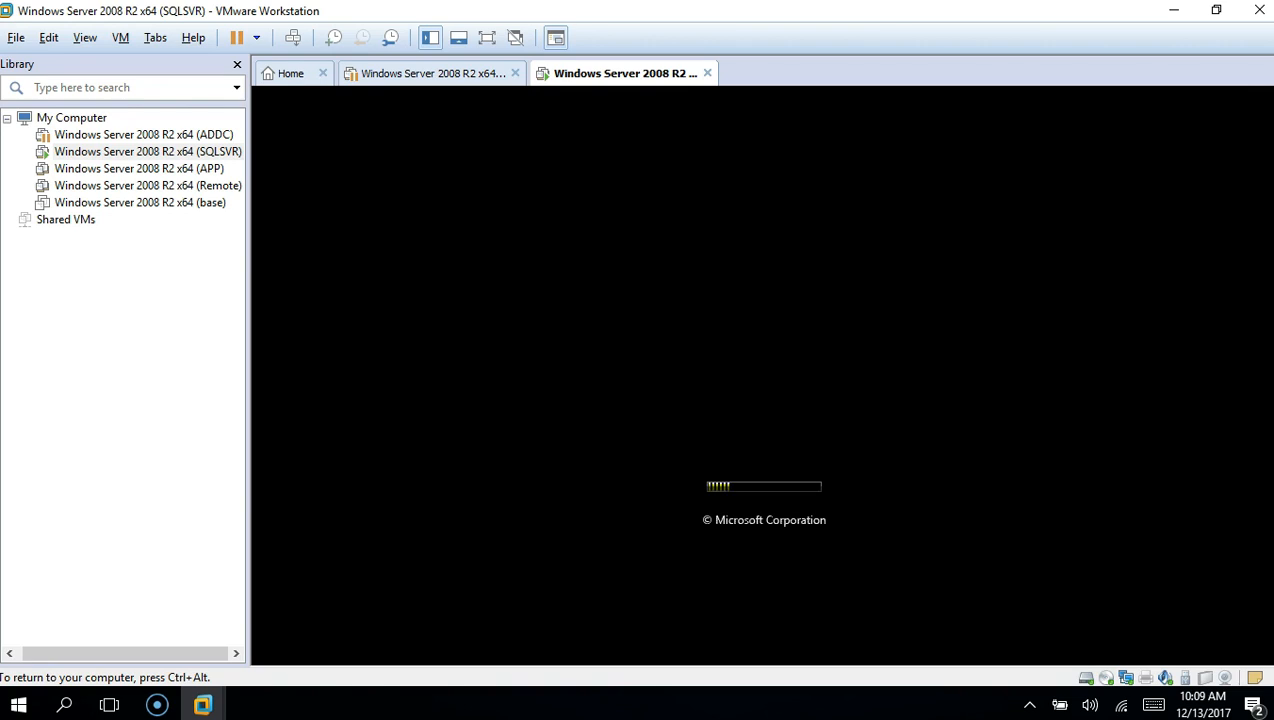
{"action": "key", "text": "ctrl+alt"}
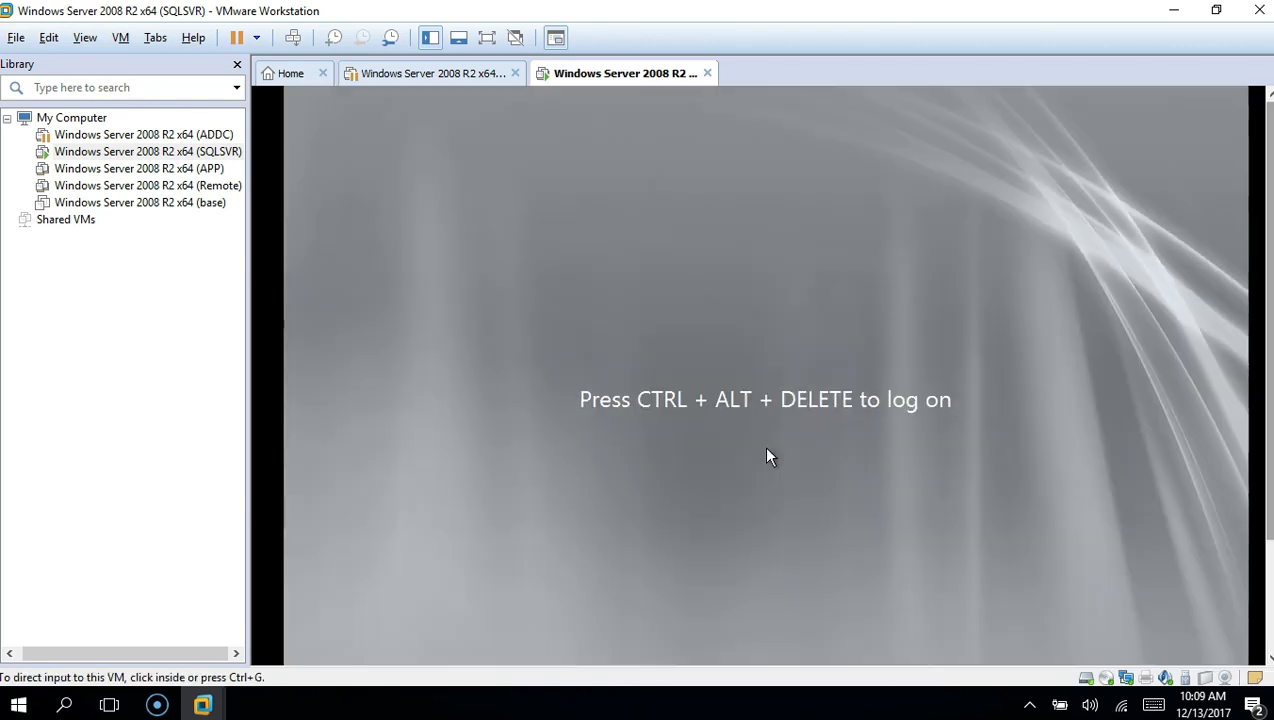
{"action": "left_click", "coordinate": [762, 445]}
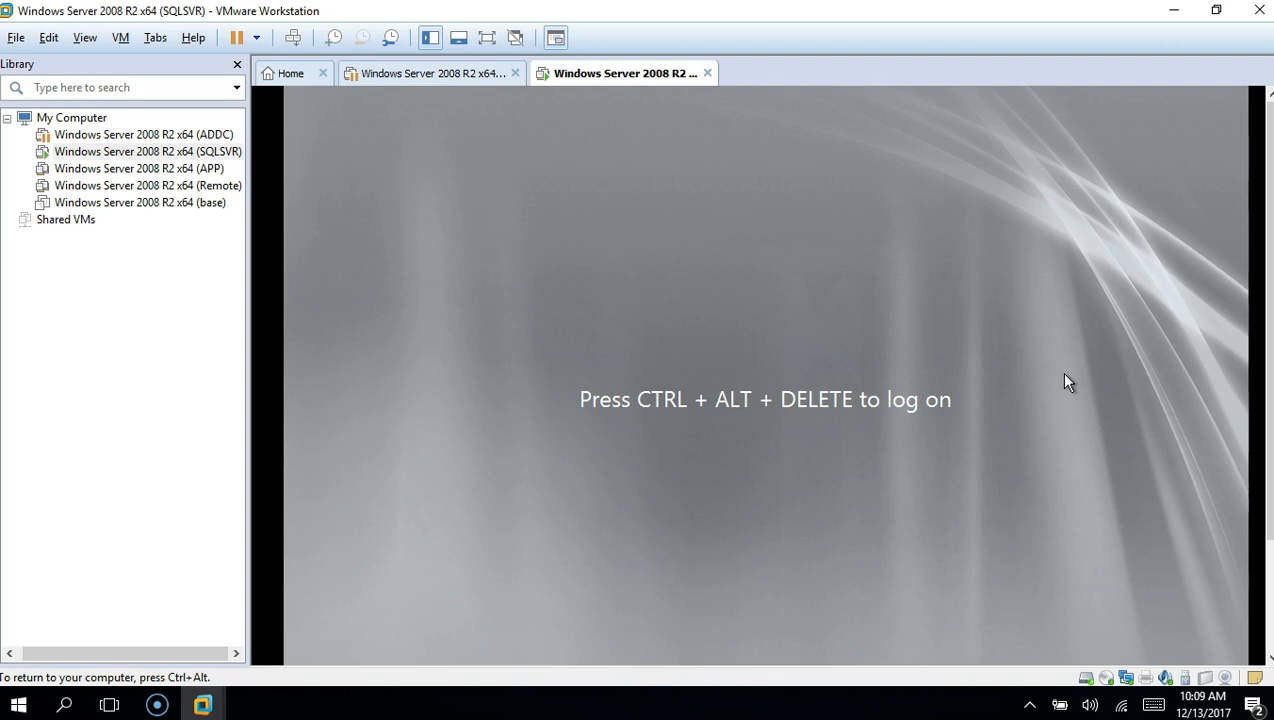
{"action": "key", "text": "ctrl+alt+Insert"}
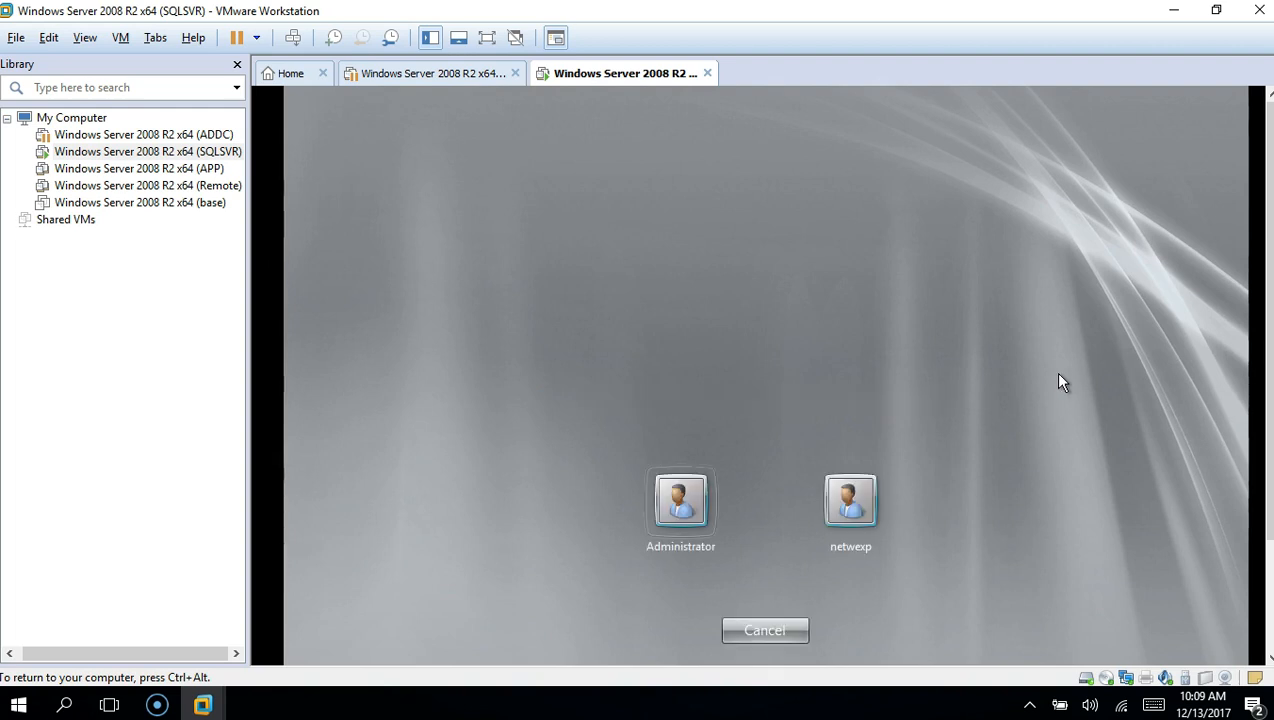
{"action": "left_click", "coordinate": [683, 501]}
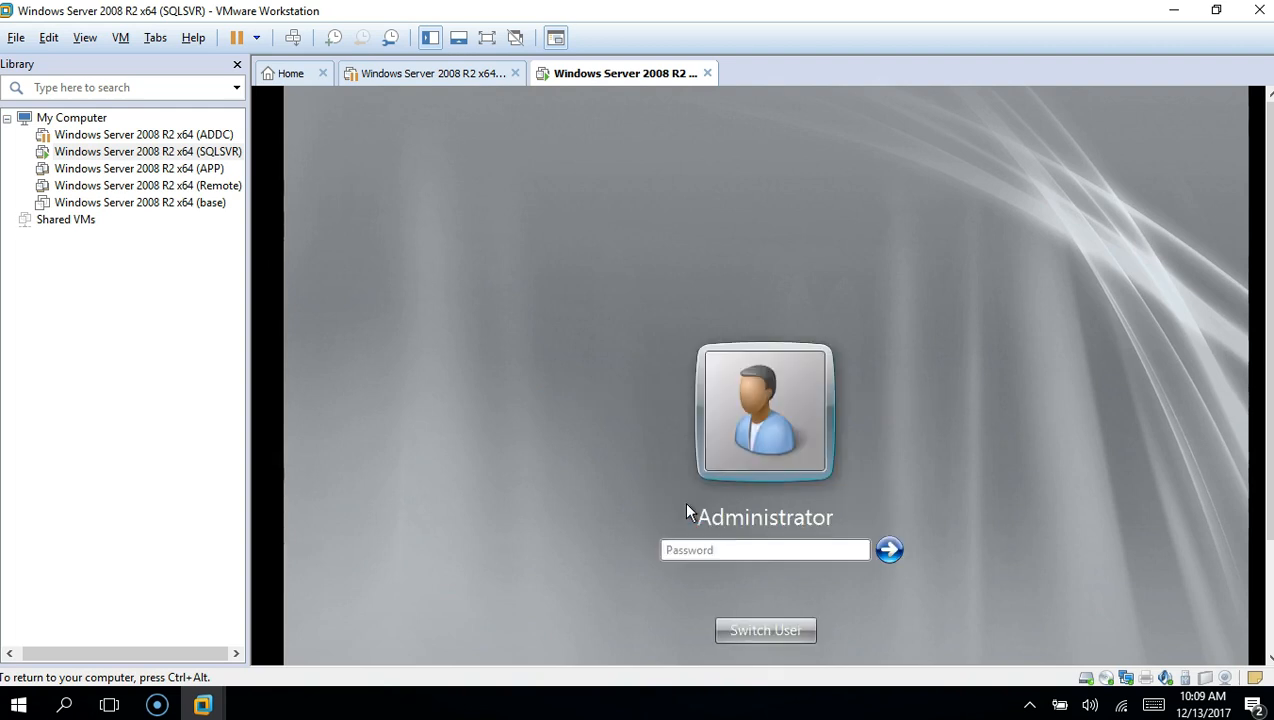
{"action": "type", "text": "••••••••"}
{"action": "left_click", "coordinate": [890, 547]}
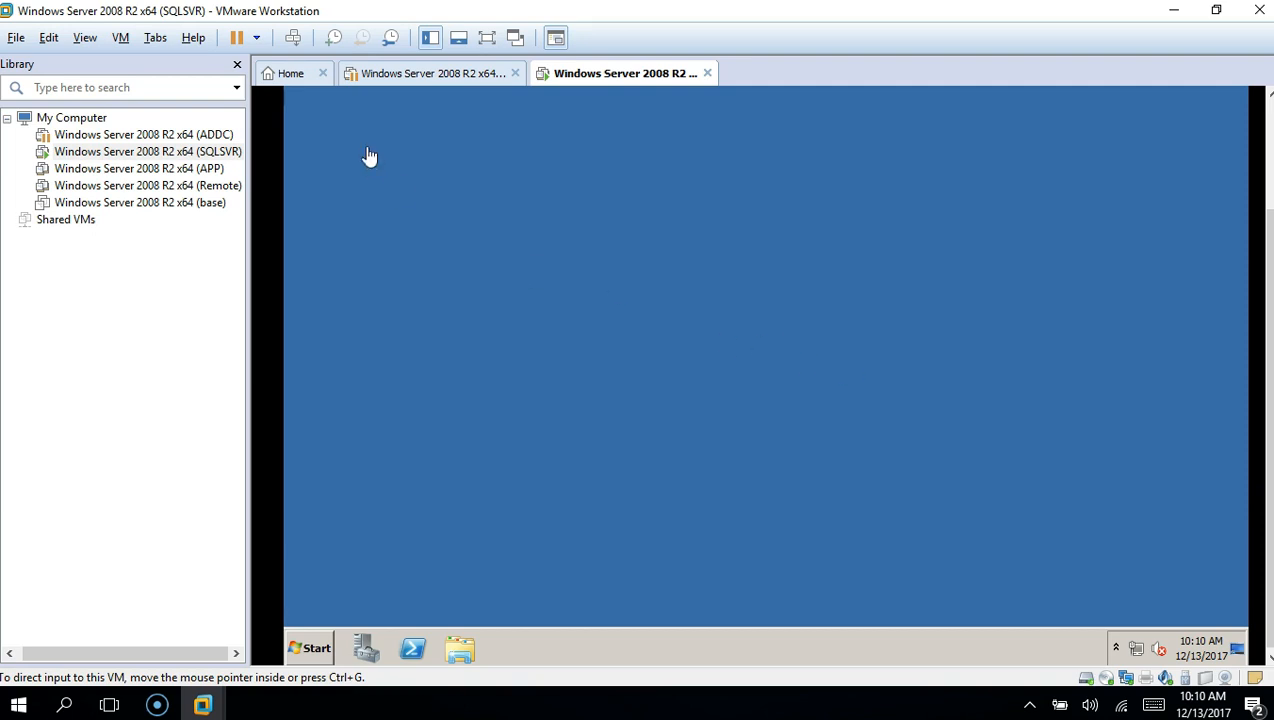
Suspend the SQLSVR VM from the toolbar, then resume it from the summary page
{"action": "left_click", "coordinate": [238, 39]}
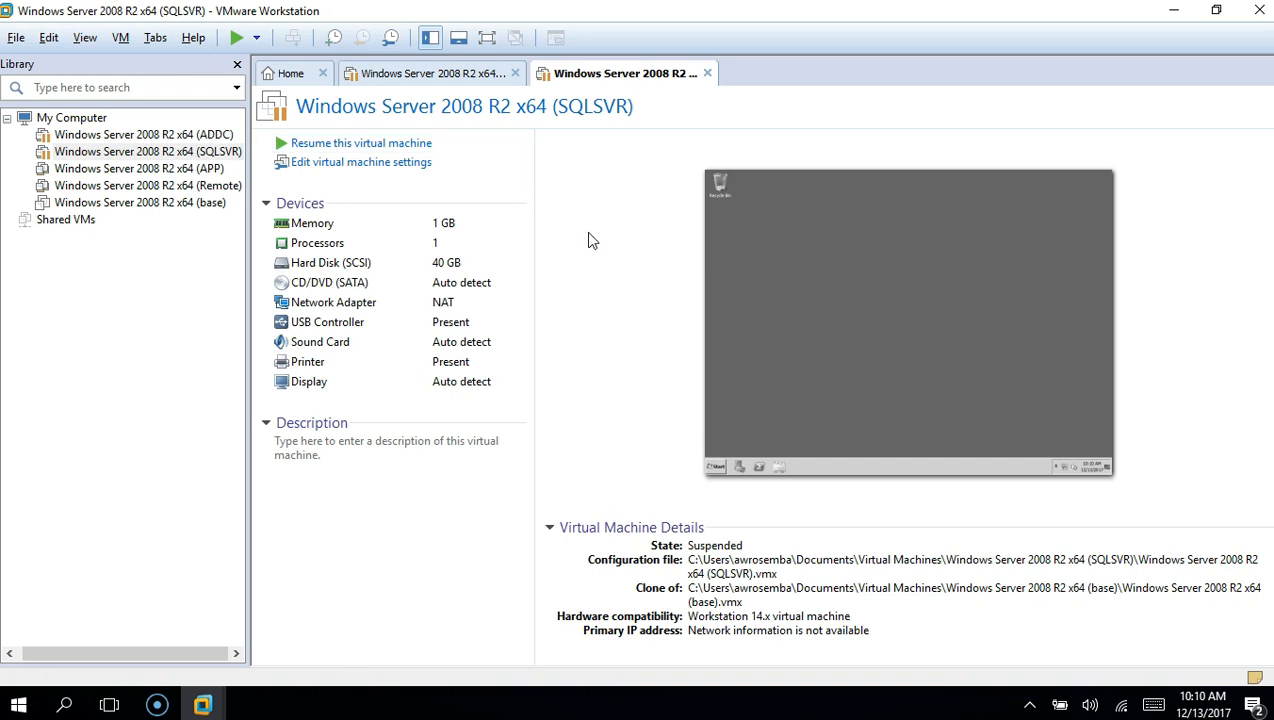
{"action": "left_click", "coordinate": [388, 148]}
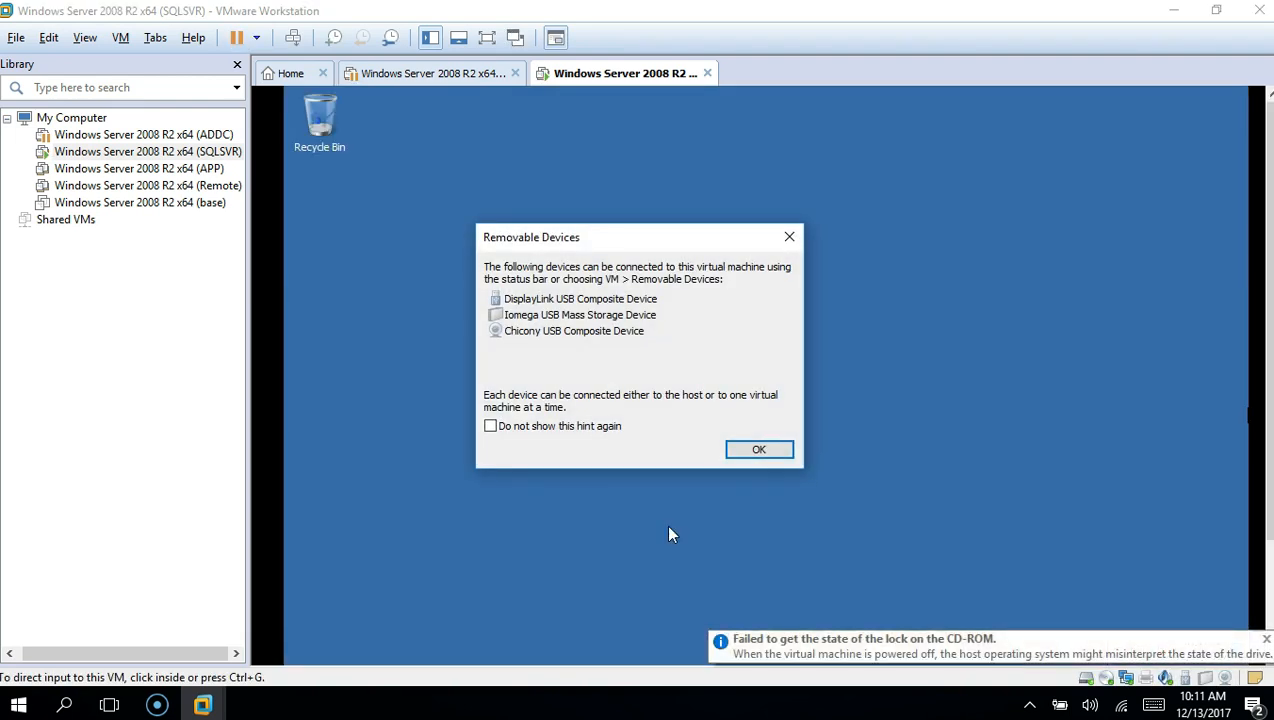
Dismiss the Removable Devices notice and scroll to confirm name SQLSVR and IP 10.10.10.11
{"action": "left_click", "coordinate": [762, 450]}
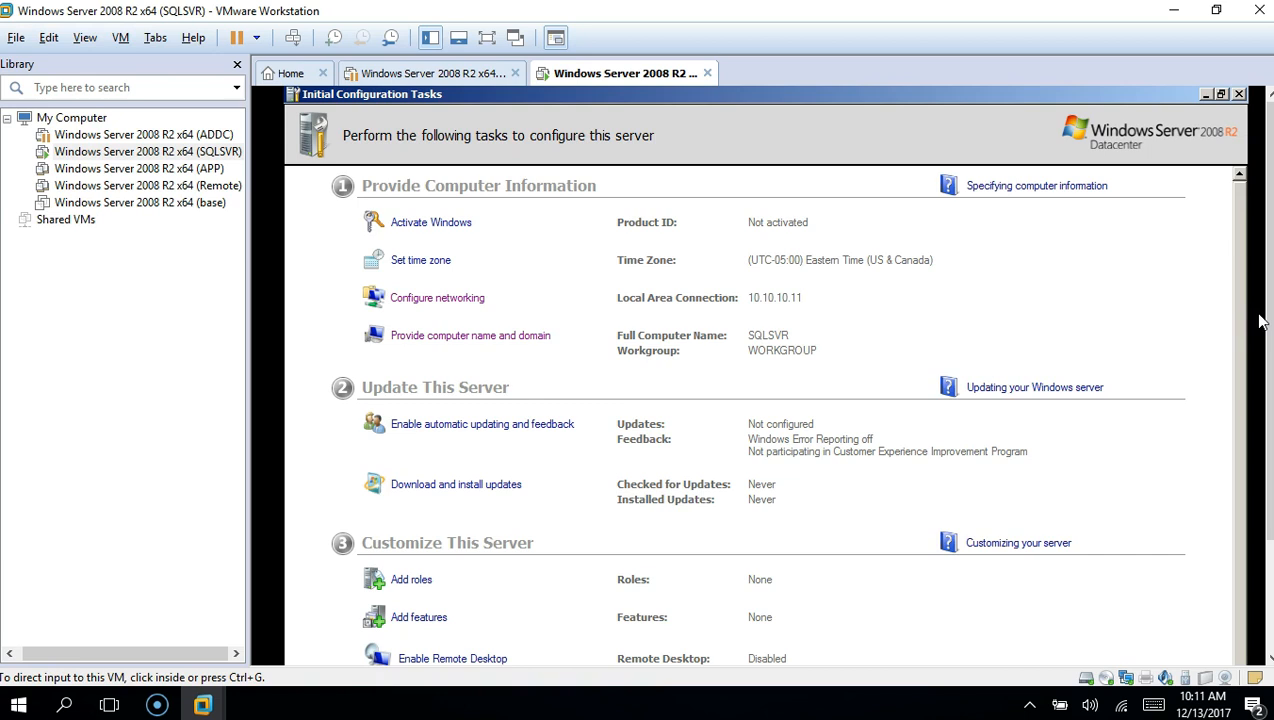
{"action": "scroll", "coordinate": [1260, 320], "scroll_direction": "down", "scroll_amount": 3}
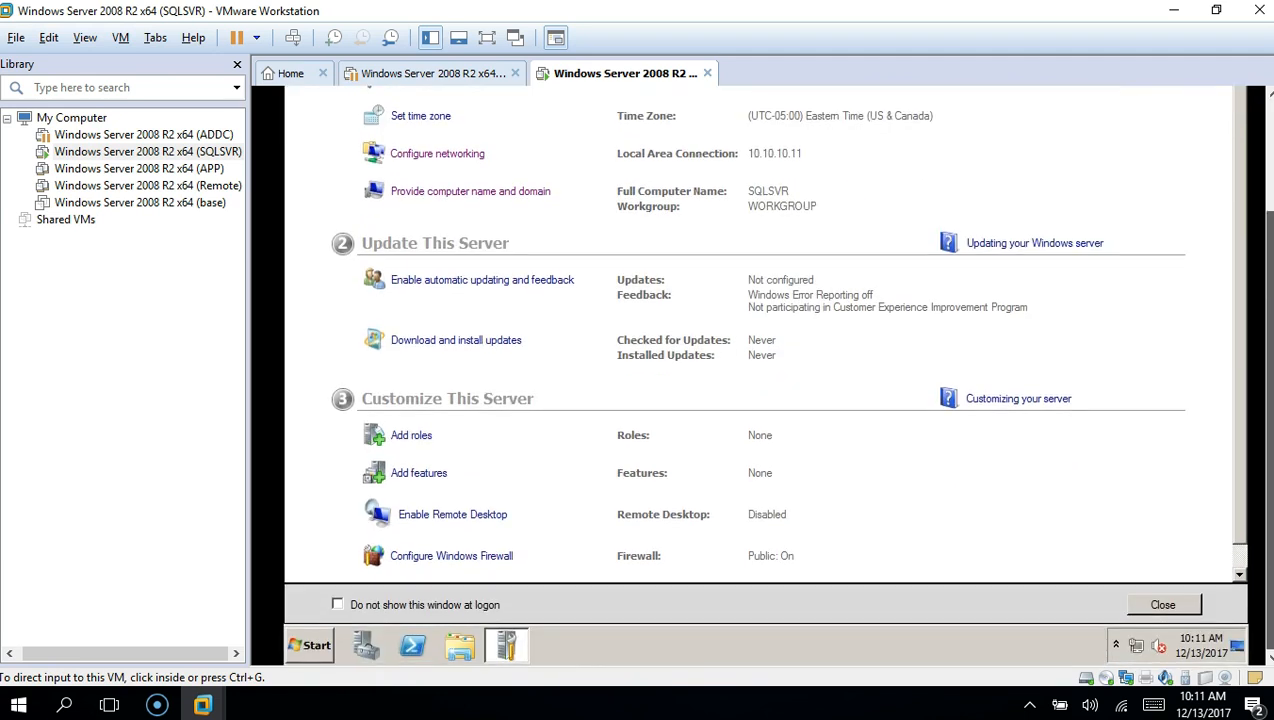